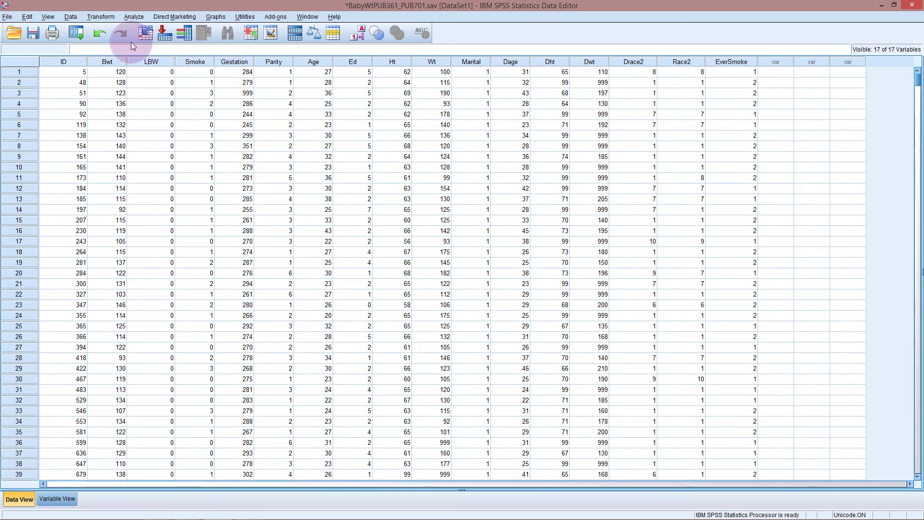
Select the Bwt, Smoke and EverSmoke data columns in turn to look them over.
{"action": "left_click", "coordinate": [120, 61]}
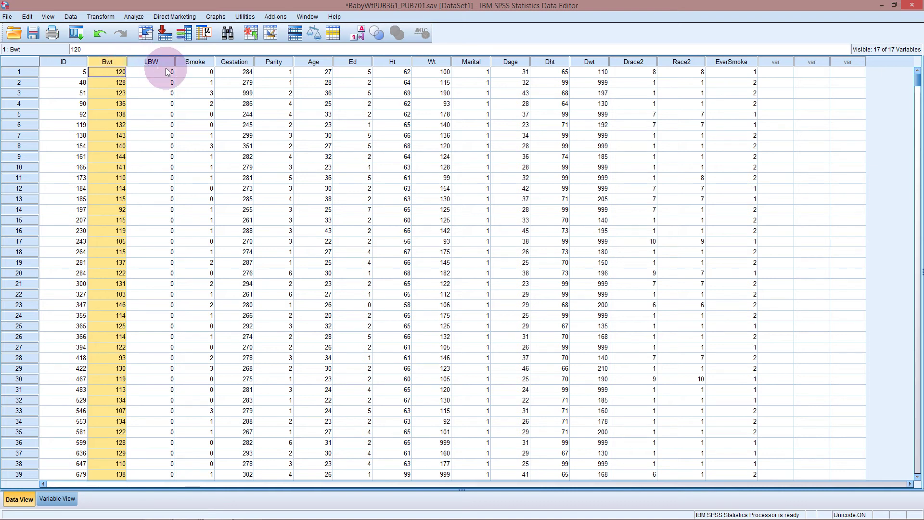
{"action": "left_click", "coordinate": [212, 63]}
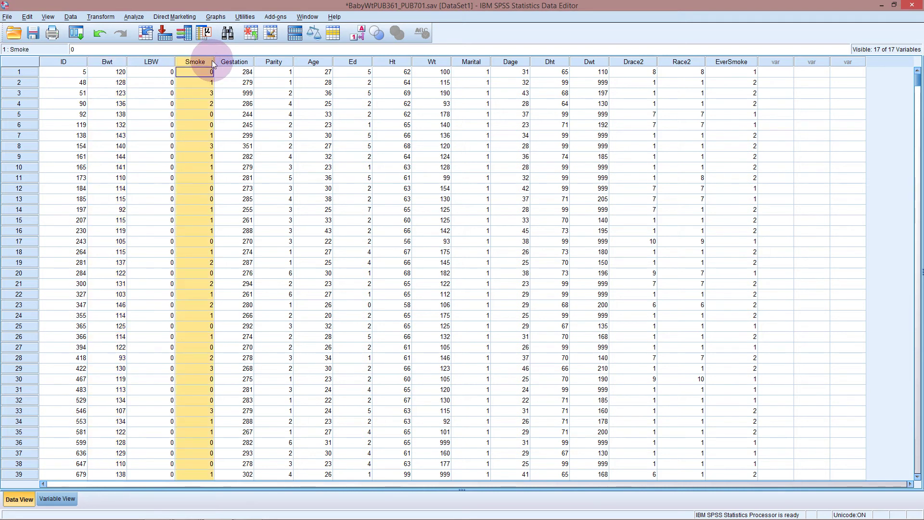
{"action": "left_click", "coordinate": [753, 62]}
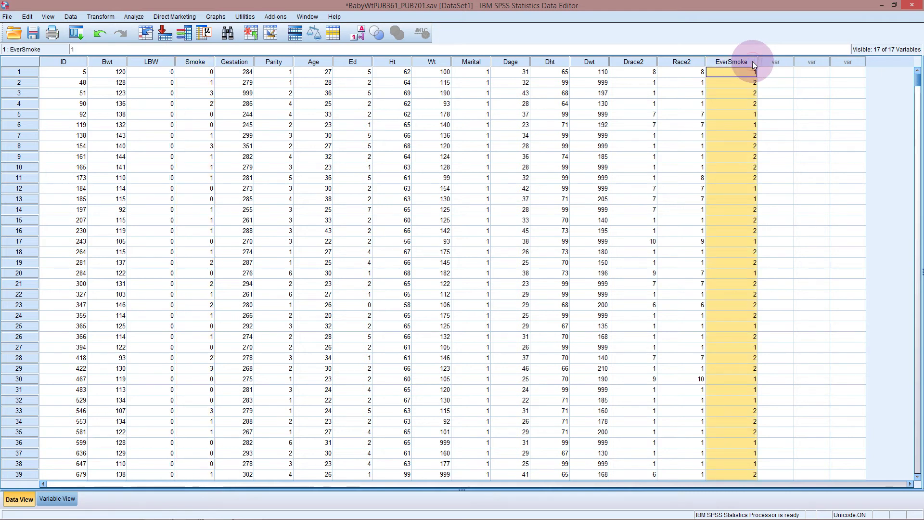
{"action": "left_click", "coordinate": [58, 499]}
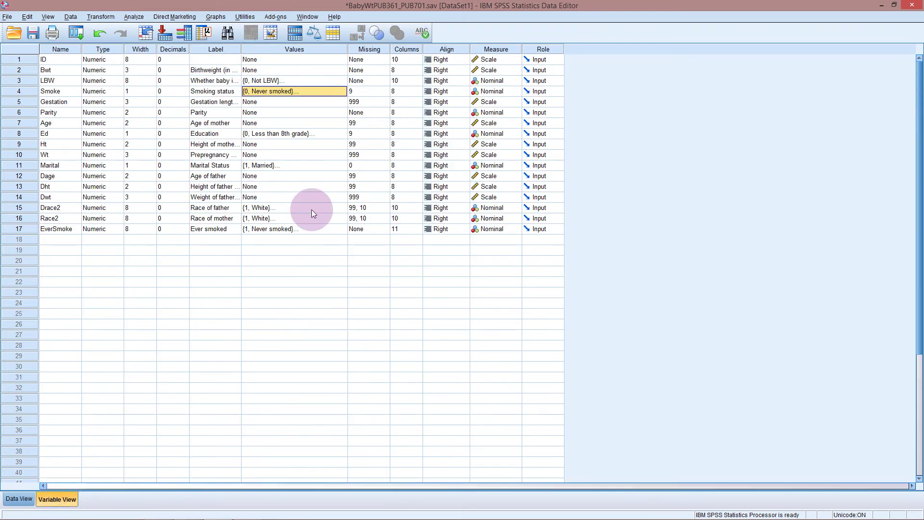
{"action": "left_click", "coordinate": [61, 72]}
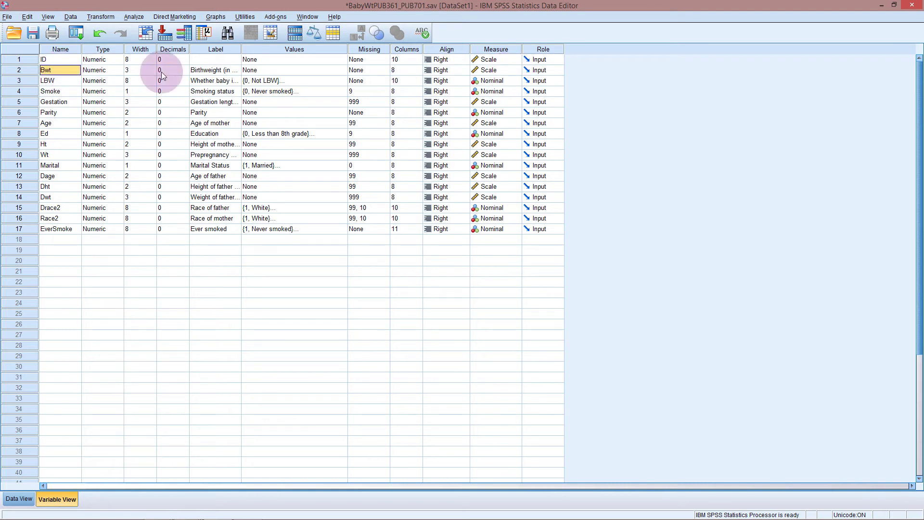
{"action": "left_click", "coordinate": [76, 91]}
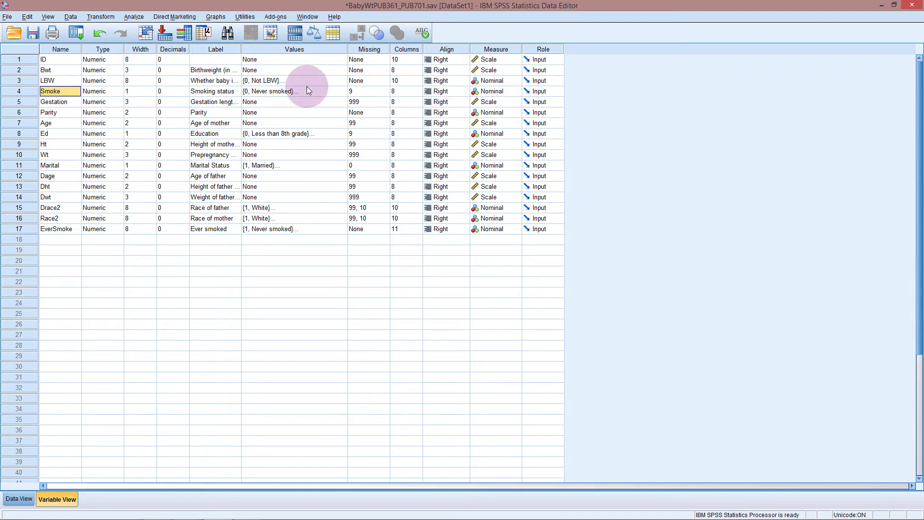
{"action": "left_click", "coordinate": [318, 90]}
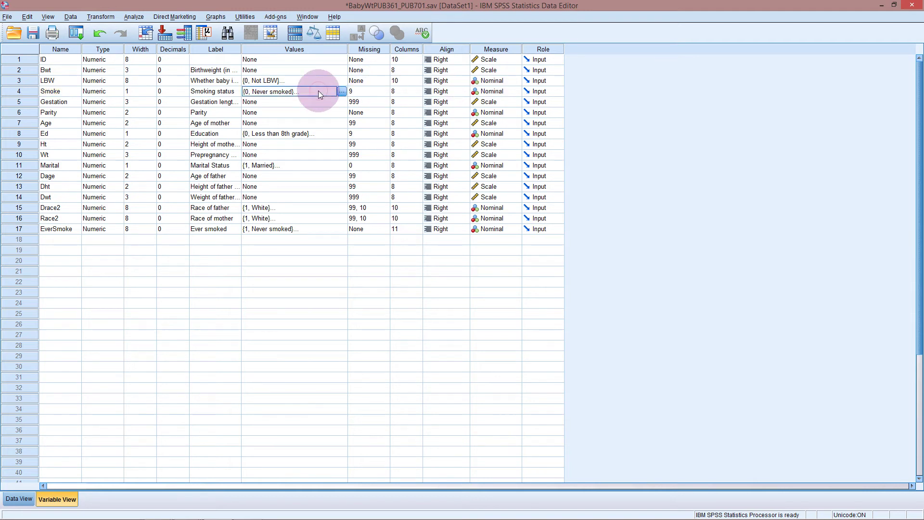
{"action": "left_click", "coordinate": [340, 91]}
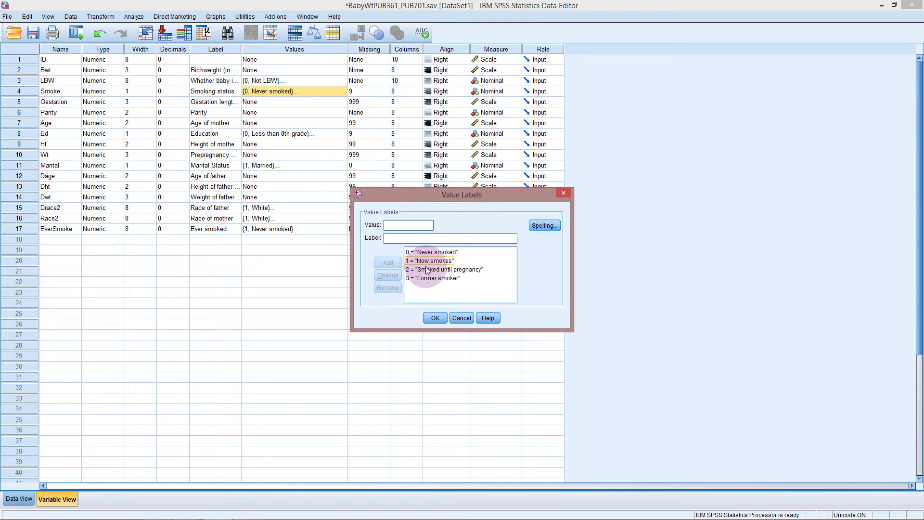
{"action": "left_click", "coordinate": [435, 318]}
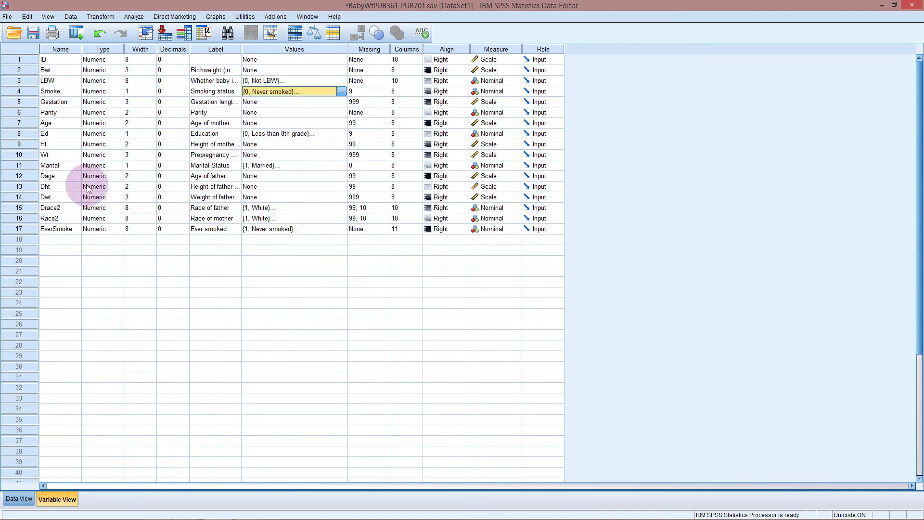
{"action": "left_click", "coordinate": [58, 229]}
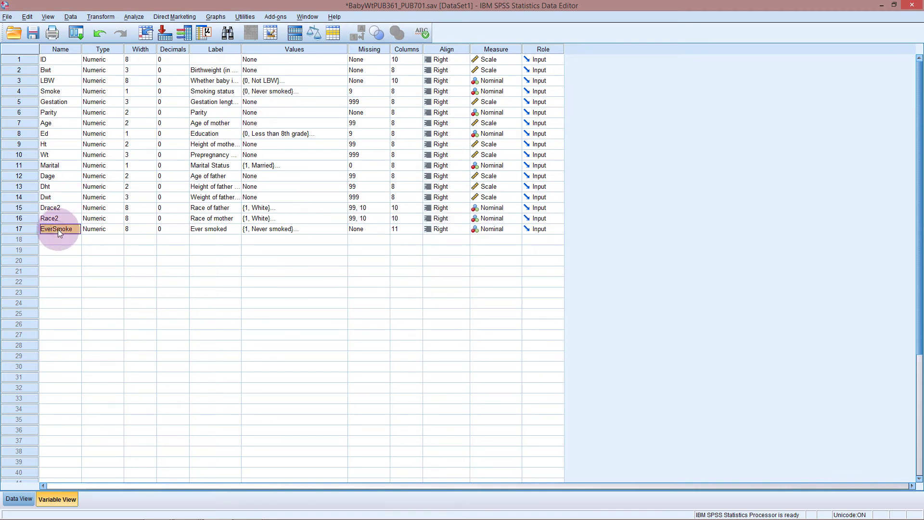
{"action": "left_click", "coordinate": [312, 231]}
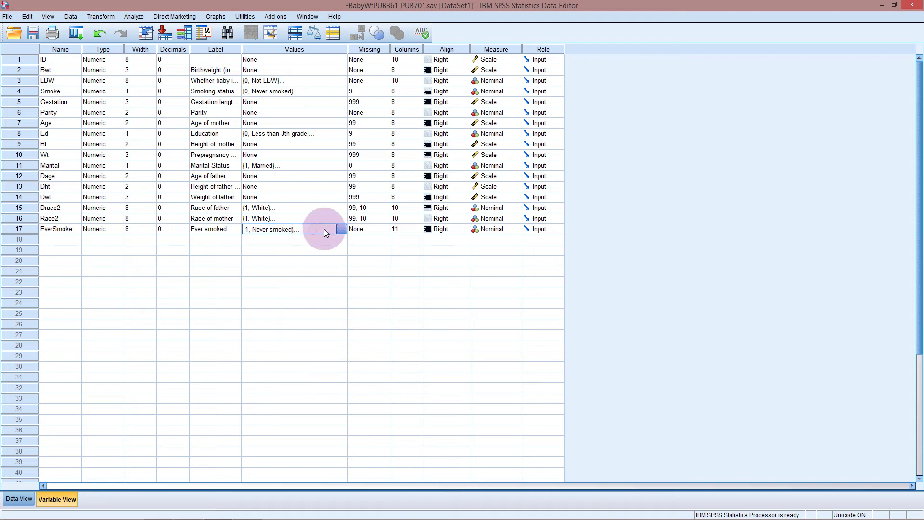
{"action": "left_click", "coordinate": [341, 229]}
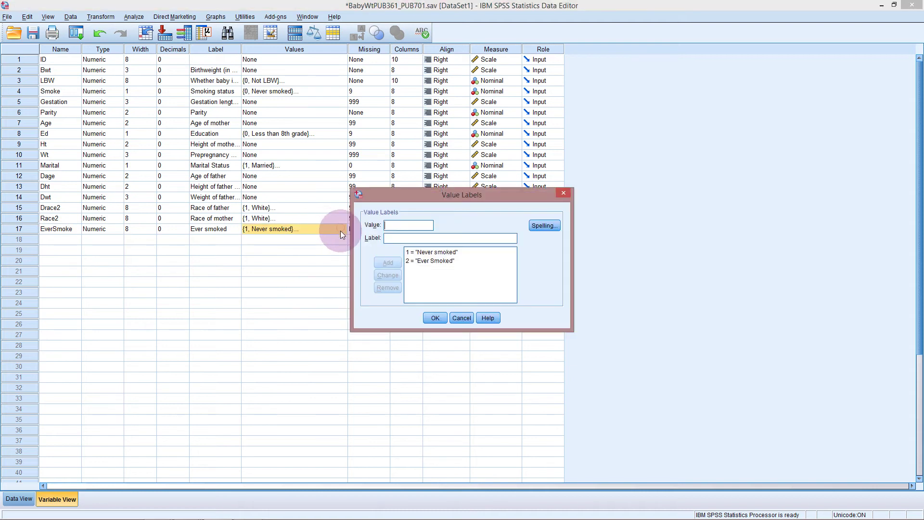
{"action": "left_click", "coordinate": [428, 261]}
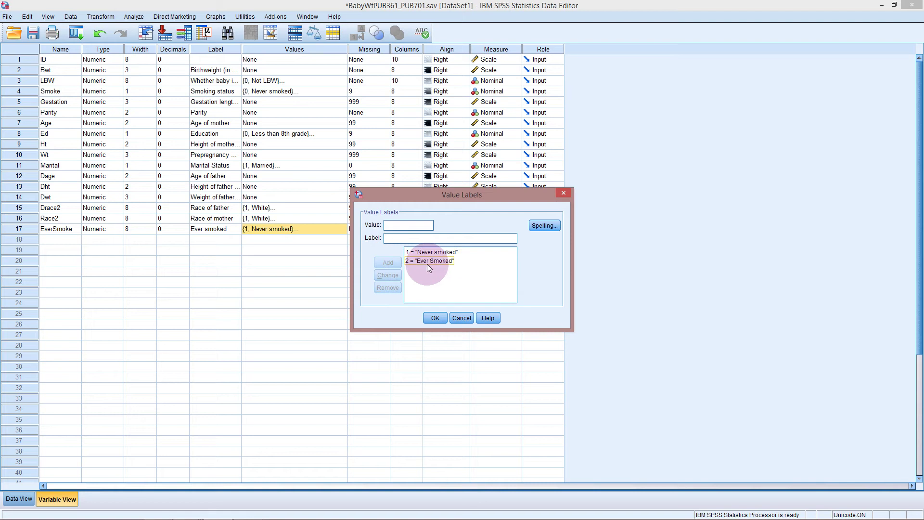
{"action": "left_click", "coordinate": [434, 318]}
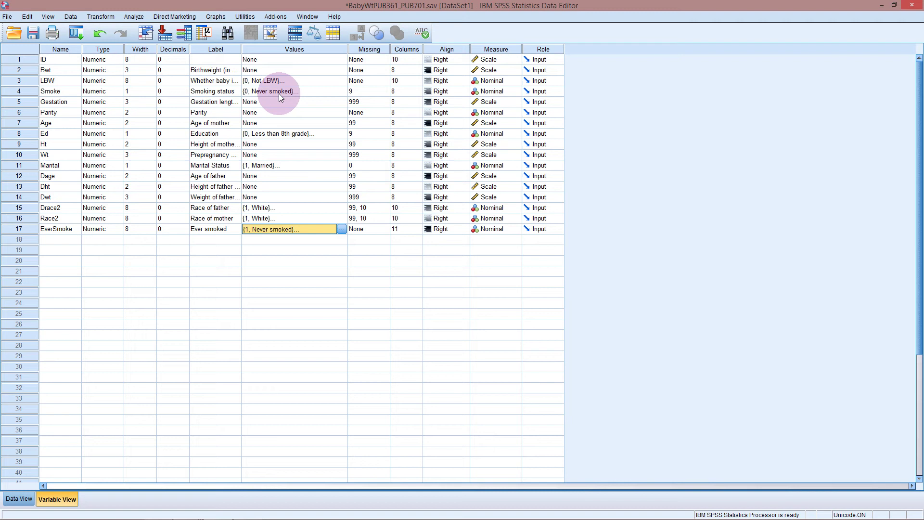
In a new Chart Builder, clear Smoking status and birthweight from both axes.
{"action": "left_click", "coordinate": [216, 17]}
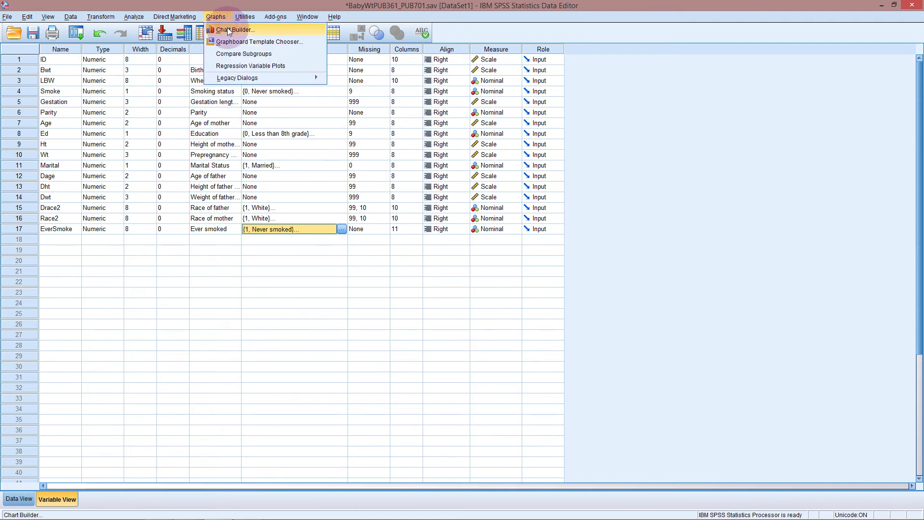
{"action": "left_click", "coordinate": [229, 30]}
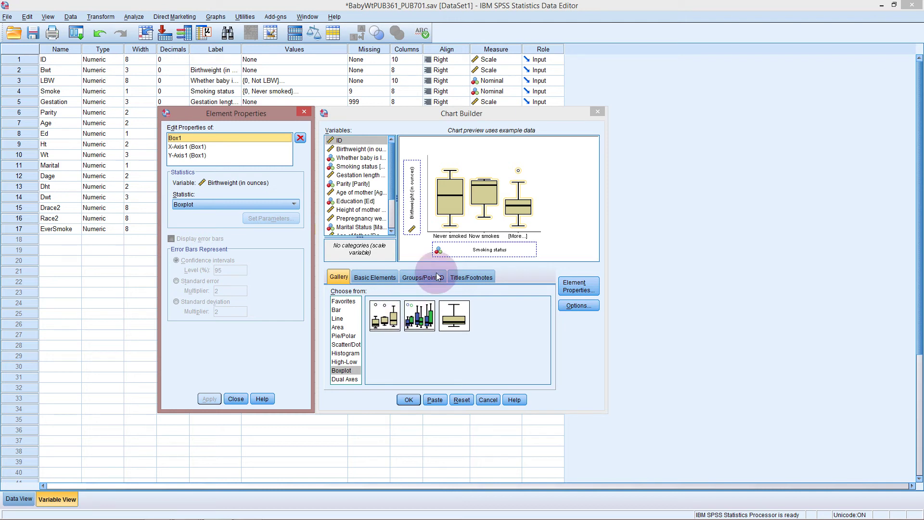
{"action": "left_click_drag", "start_coordinate": [486, 249], "coordinate": [380, 257]}
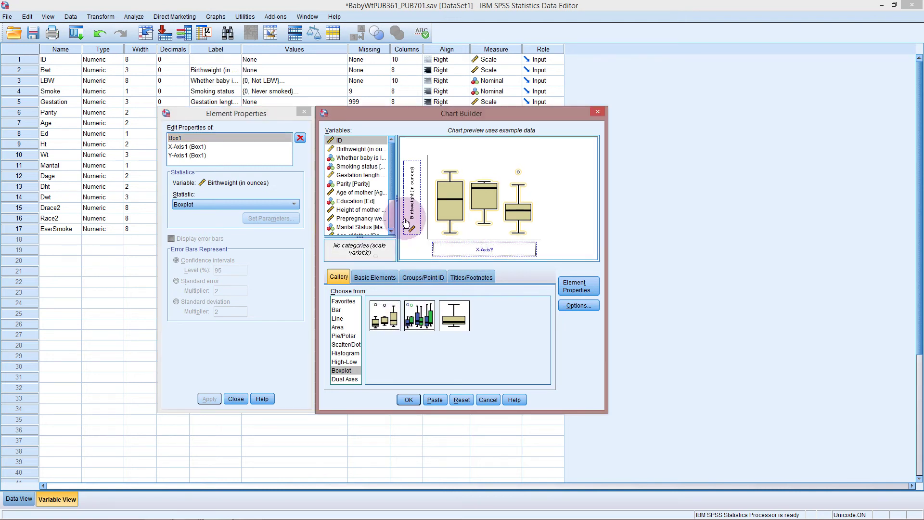
{"action": "left_click_drag", "start_coordinate": [412, 200], "coordinate": [323, 206]}
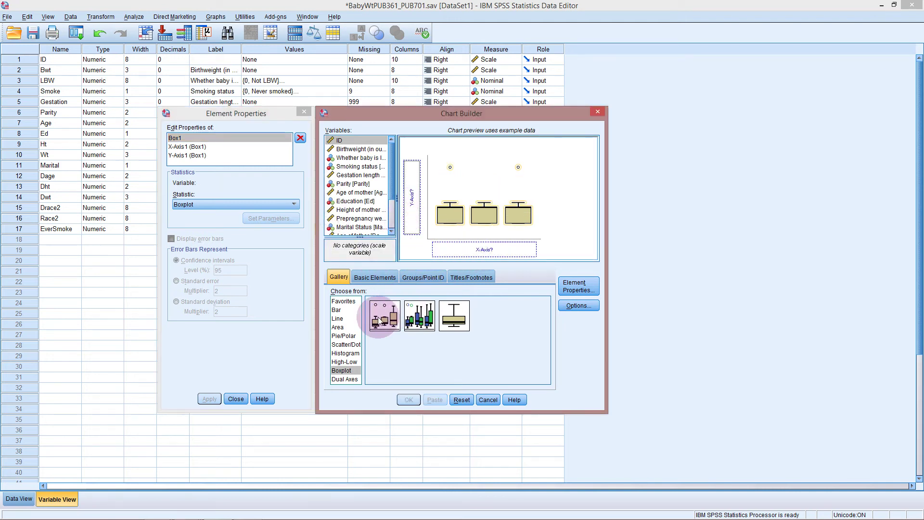
Build a simple boxplot with Birthweight (in ounces) on Y and Ever smoked on X.
{"action": "left_click_drag", "start_coordinate": [383, 316], "coordinate": [410, 173]}
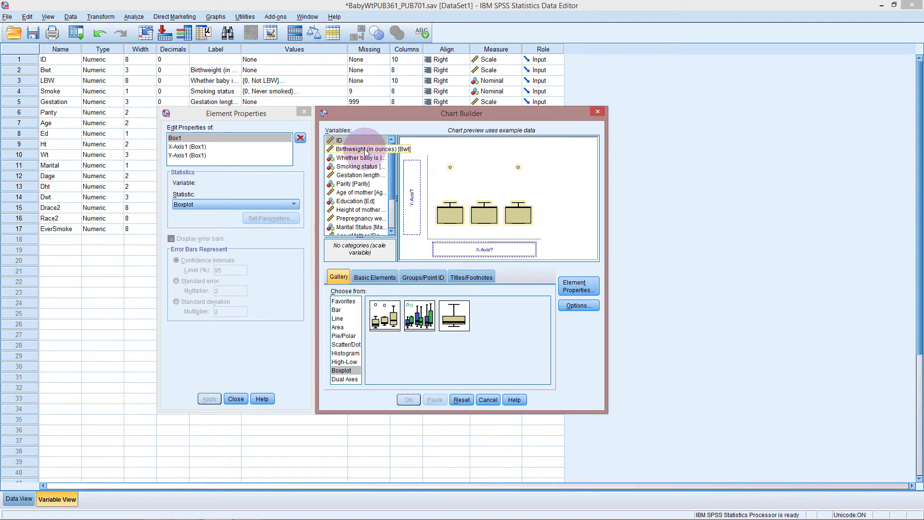
{"action": "left_click_drag", "start_coordinate": [366, 151], "coordinate": [411, 194]}
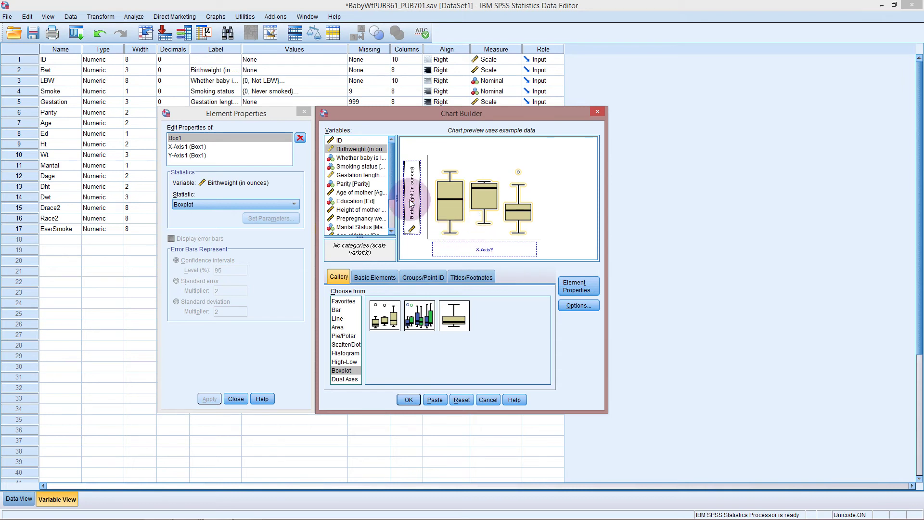
{"action": "left_click_drag", "start_coordinate": [391, 191], "coordinate": [451, 248]}
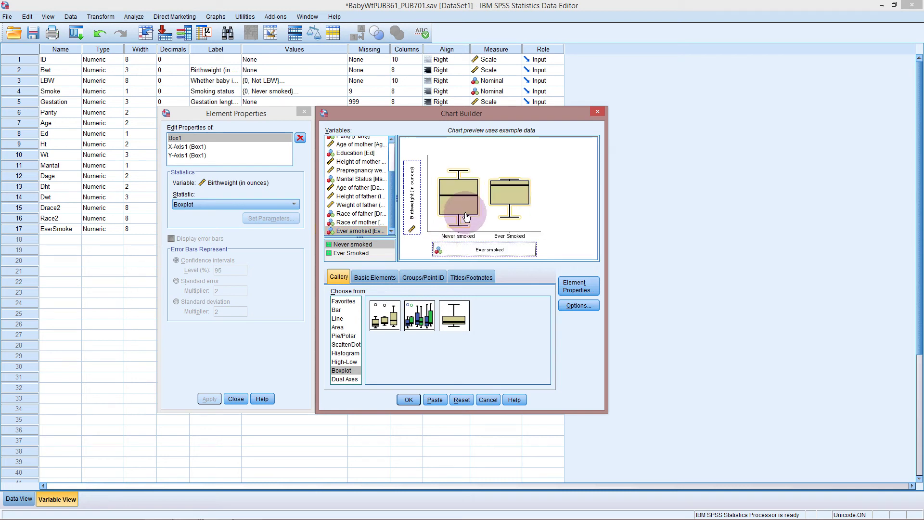
{"action": "left_click", "coordinate": [408, 400]}
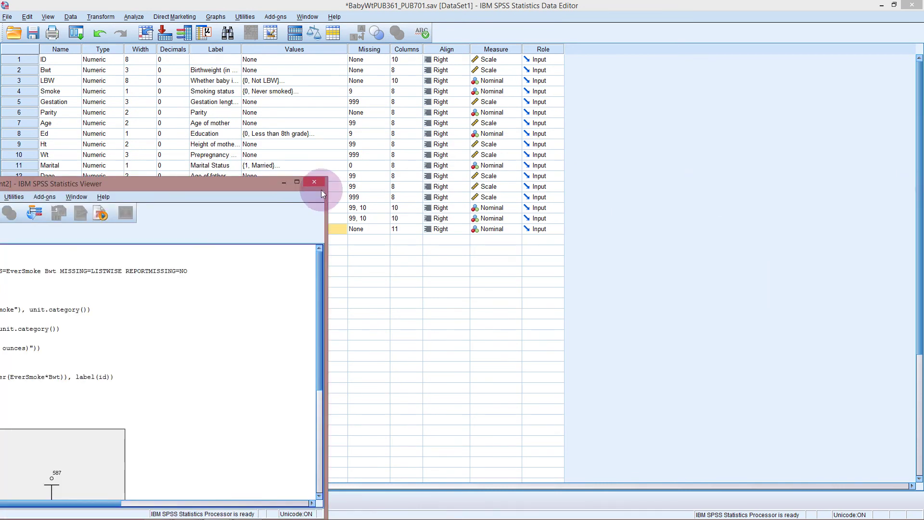
Maximize the Viewer window showing the birthweight boxplot.
{"action": "left_click", "coordinate": [296, 181]}
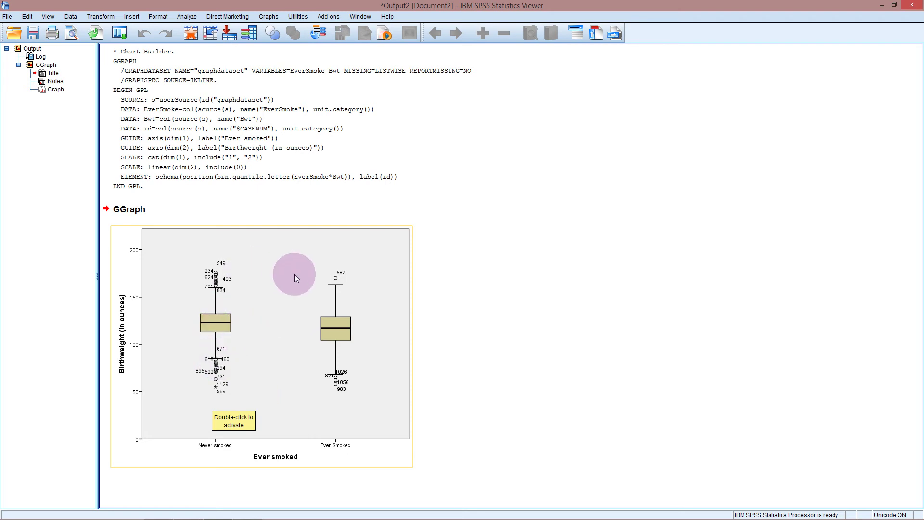
{"action": "left_click", "coordinate": [269, 17]}
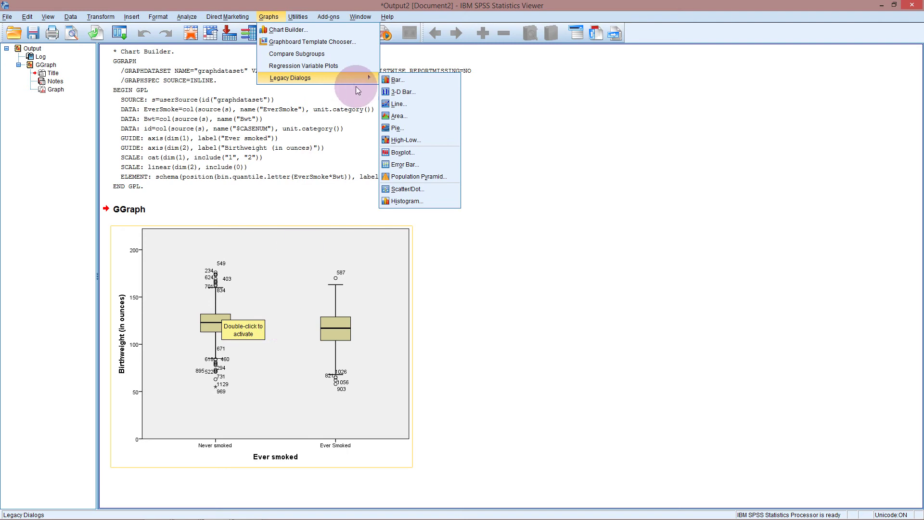
{"action": "left_click", "coordinate": [402, 202]}
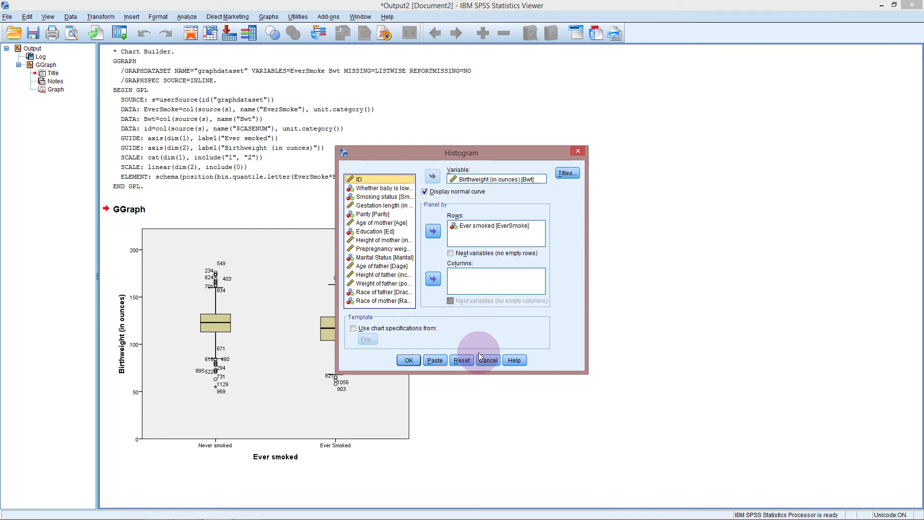
{"action": "left_click", "coordinate": [481, 359]}
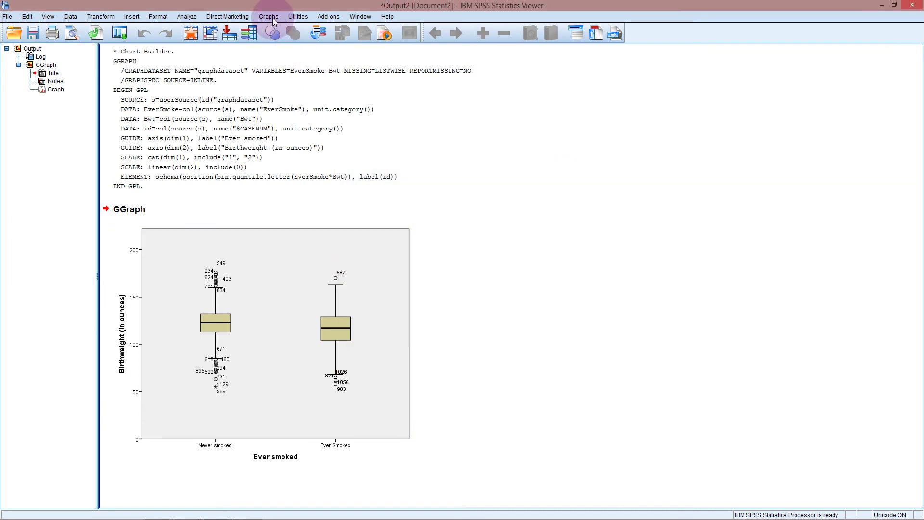
{"action": "left_click", "coordinate": [273, 20]}
{"action": "left_click", "coordinate": [279, 29]}
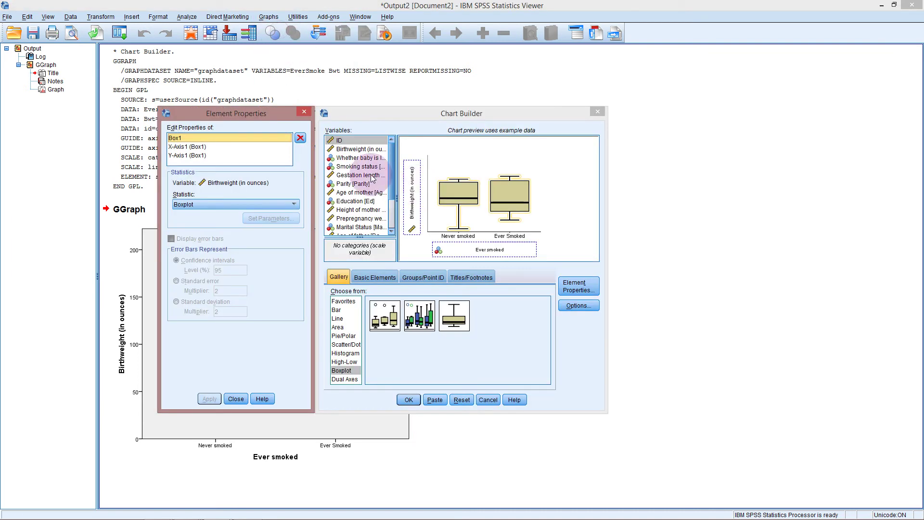
{"action": "left_click", "coordinate": [345, 352]}
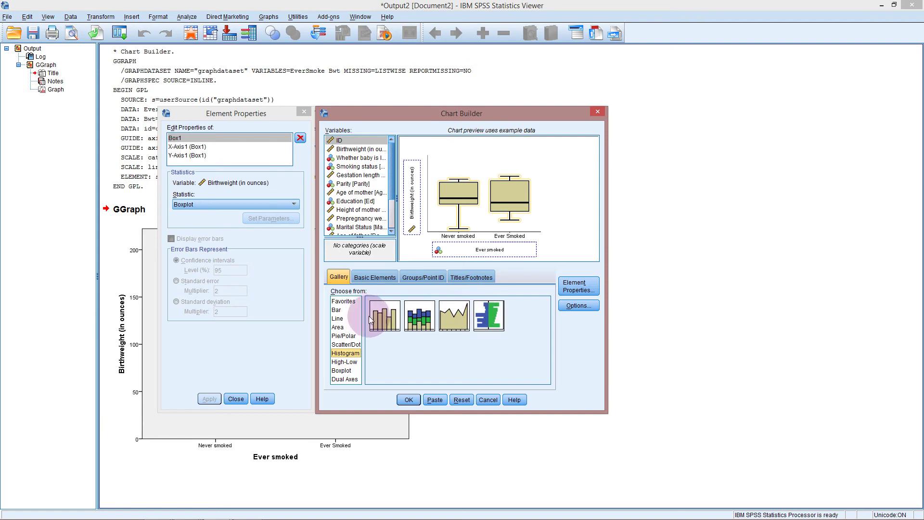
{"action": "left_click", "coordinate": [479, 400]}
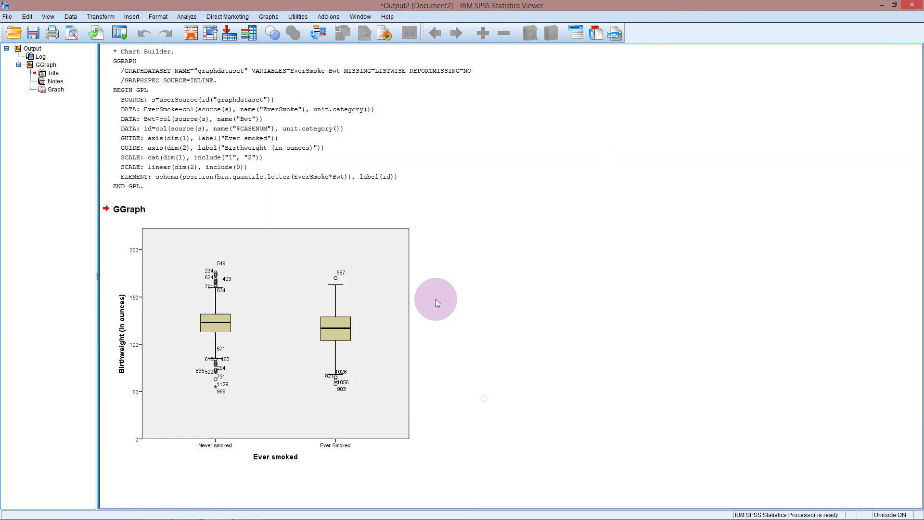
Create a legacy Bwt histogram with normal curve, panelled in rows by EverSmoke.
{"action": "left_click", "coordinate": [276, 19]}
{"action": "left_click", "coordinate": [298, 75]}
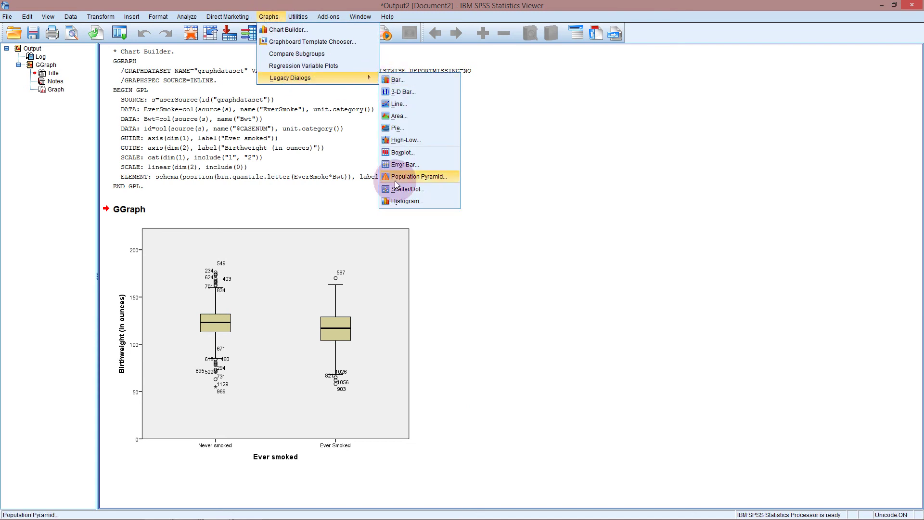
{"action": "left_click", "coordinate": [404, 202]}
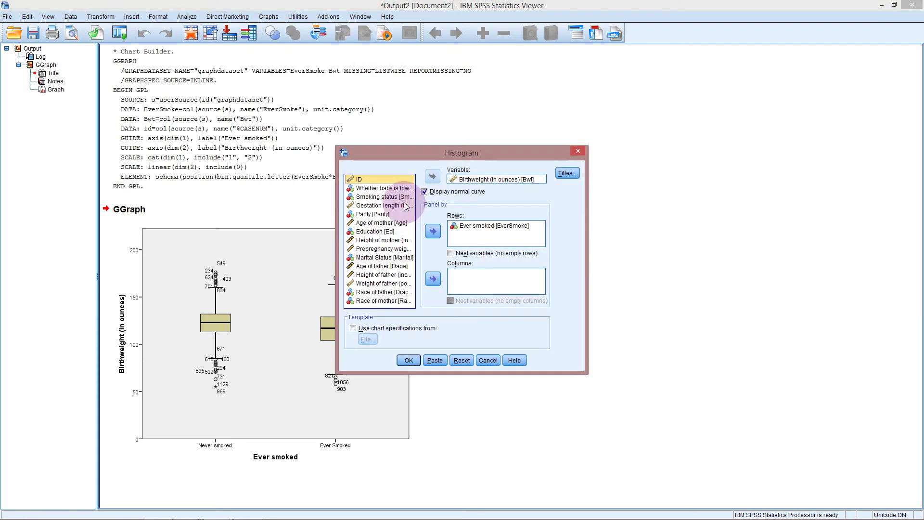
{"action": "left_click", "coordinate": [487, 181]}
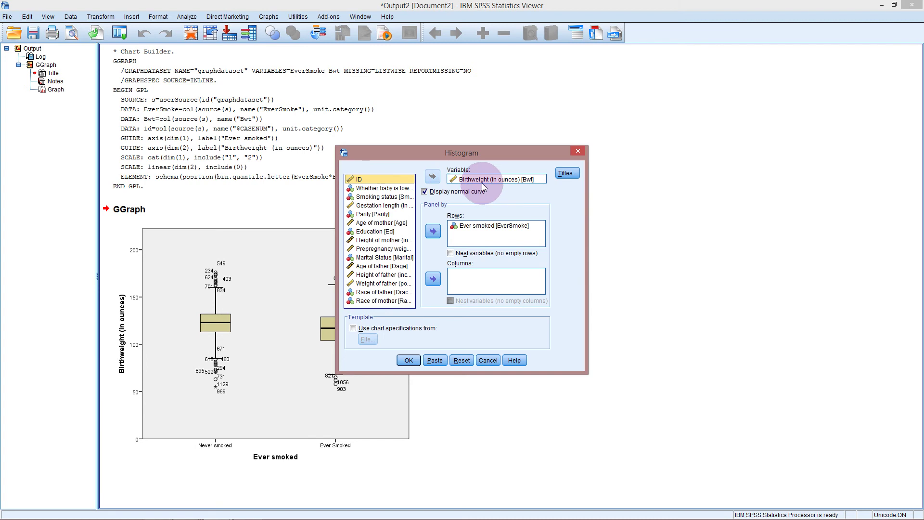
{"action": "left_click", "coordinate": [478, 229]}
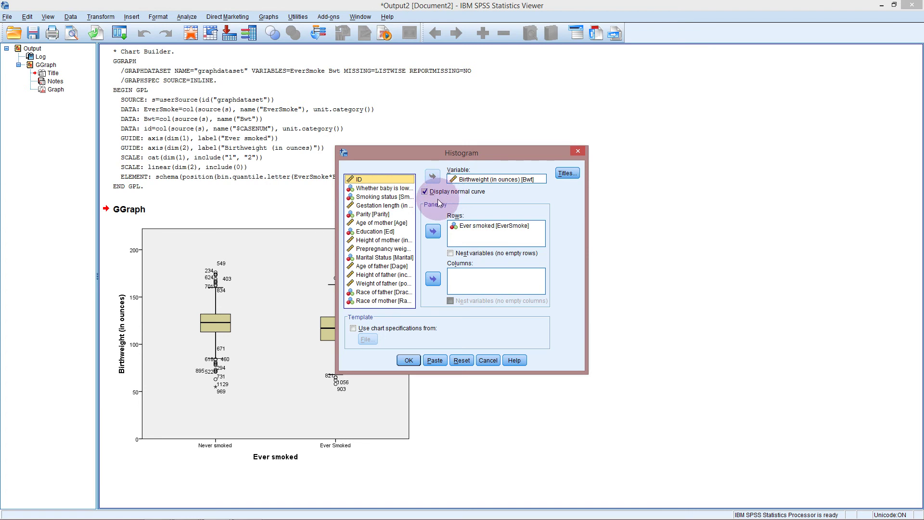
{"action": "left_click", "coordinate": [407, 360]}
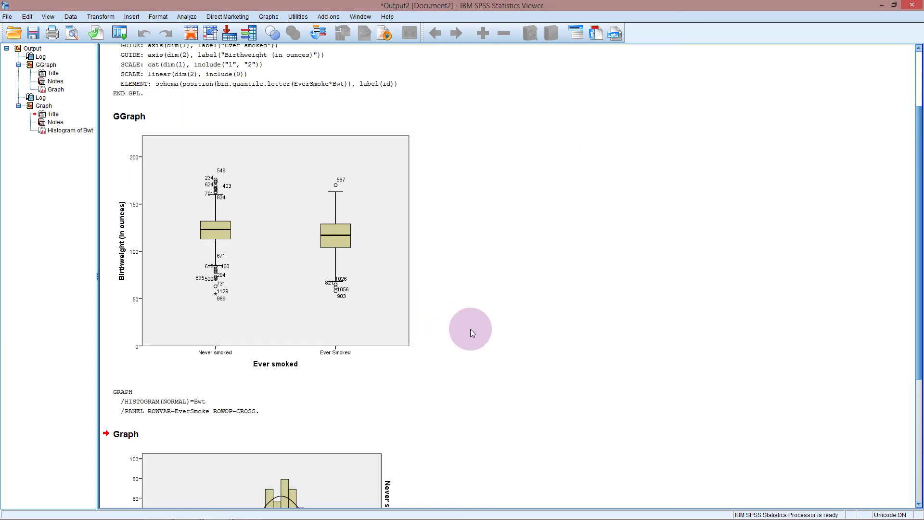
Scroll the Viewer down until both histogram panels are fully visible.
{"action": "scroll", "coordinate": [470, 328], "scroll_direction": "down", "scroll_amount": 5}
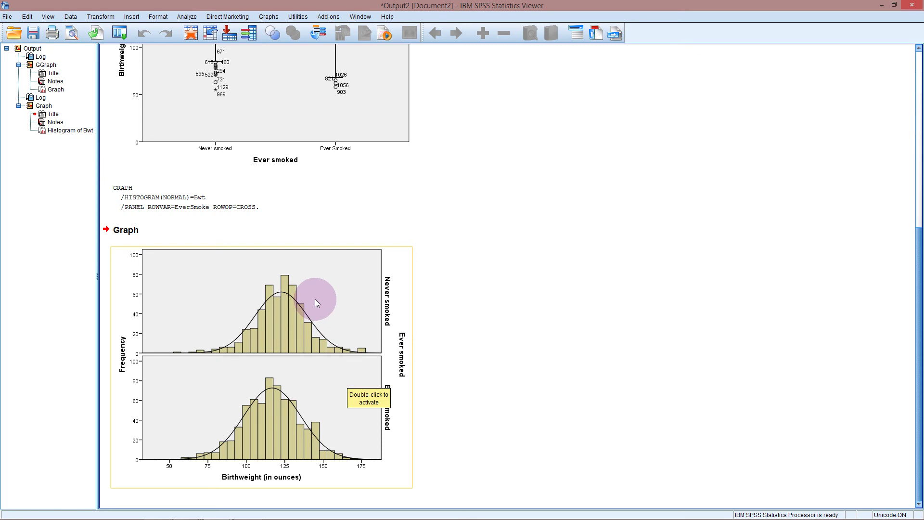
Create a simple dot plot of Bwt panelled in rows by EverSmoke.
{"action": "left_click", "coordinate": [268, 17]}
{"action": "mouse_move", "coordinate": [347, 77]}
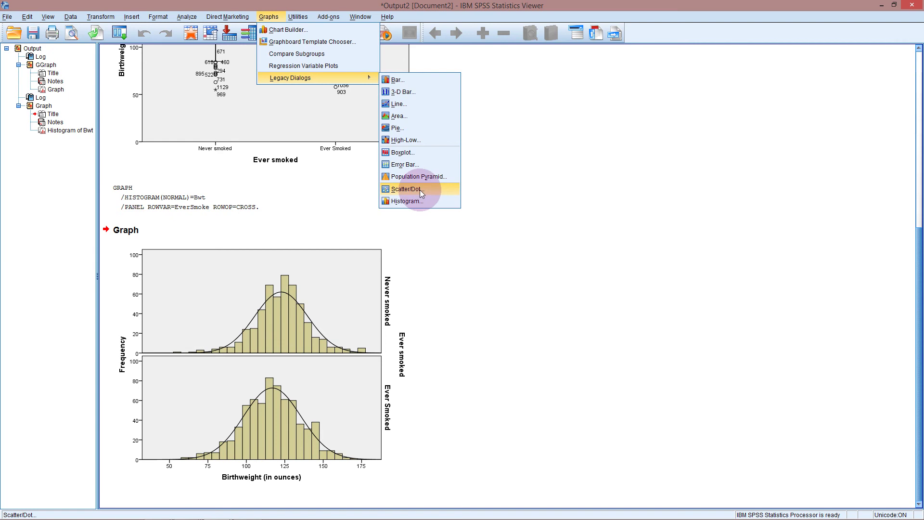
{"action": "left_click", "coordinate": [443, 189]}
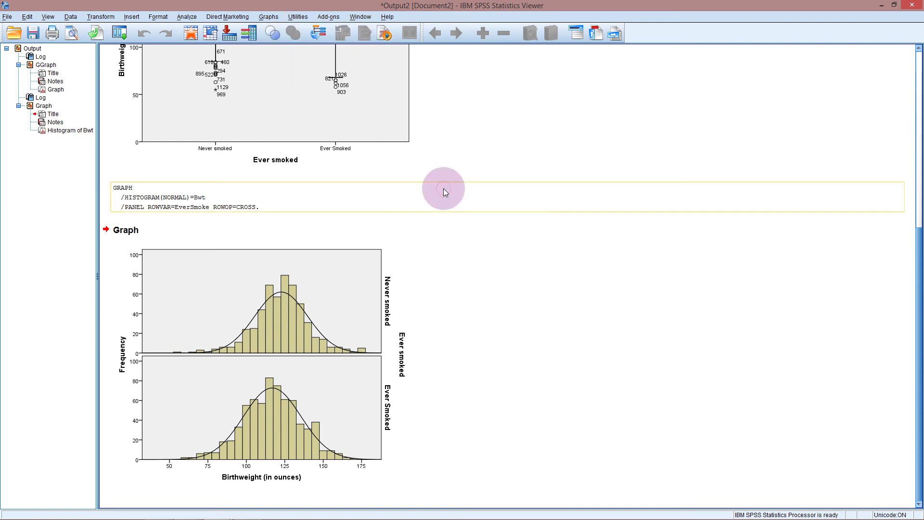
{"action": "left_click", "coordinate": [505, 250]}
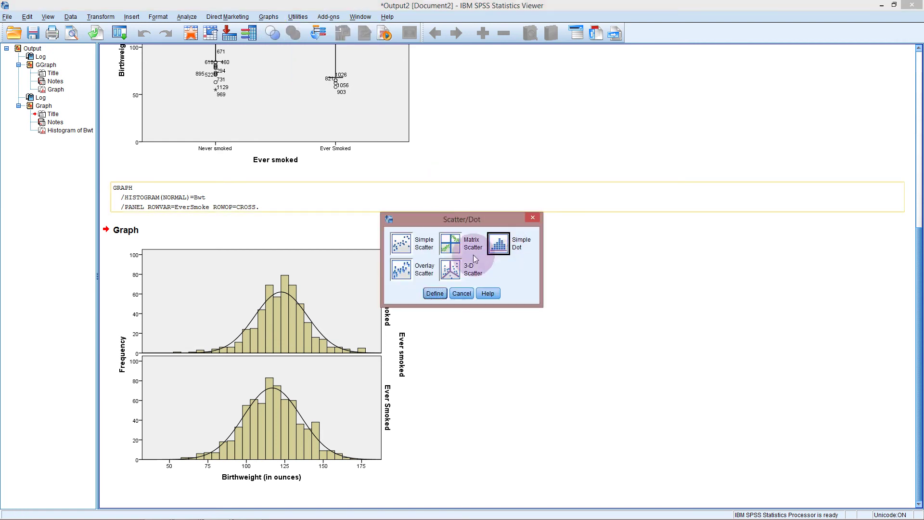
{"action": "left_click", "coordinate": [430, 294]}
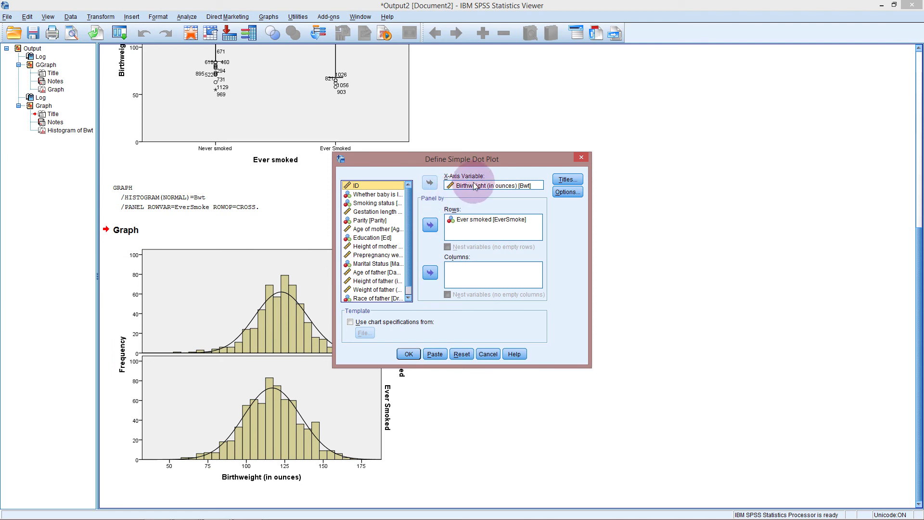
{"action": "left_click", "coordinate": [408, 353]}
{"action": "scroll", "coordinate": [463, 361], "scroll_direction": "down", "scroll_amount": 3}
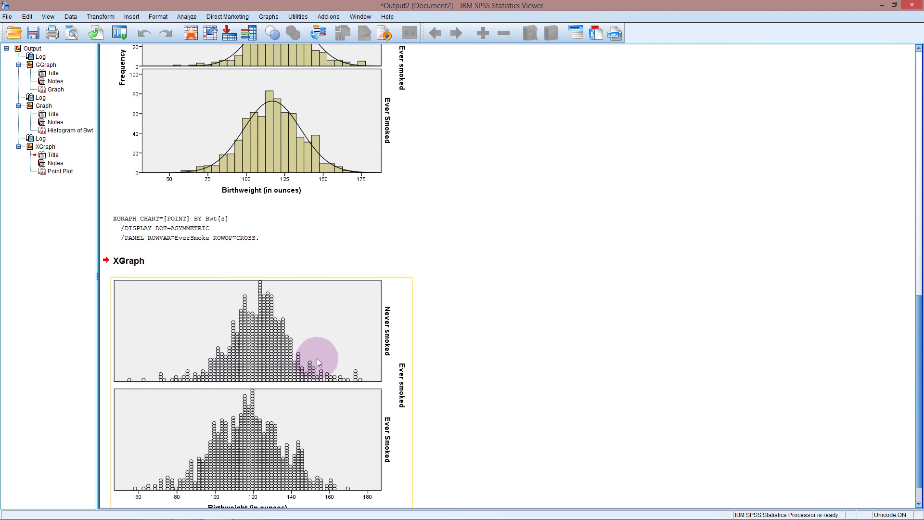
{"action": "left_click", "coordinate": [334, 230]}
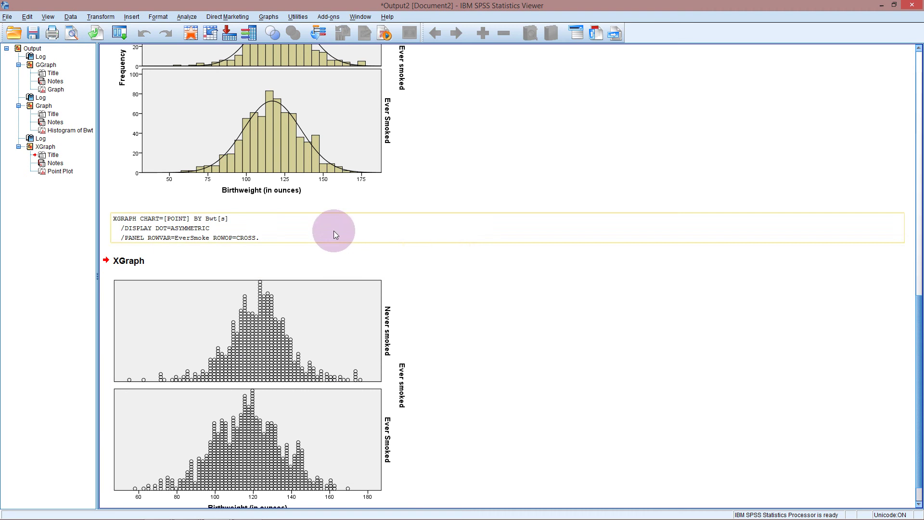
Set up Explore for birthweight by smoking status, leaving Statistics options unchanged.
{"action": "left_click", "coordinate": [188, 17]}
{"action": "mouse_move", "coordinate": [262, 40]}
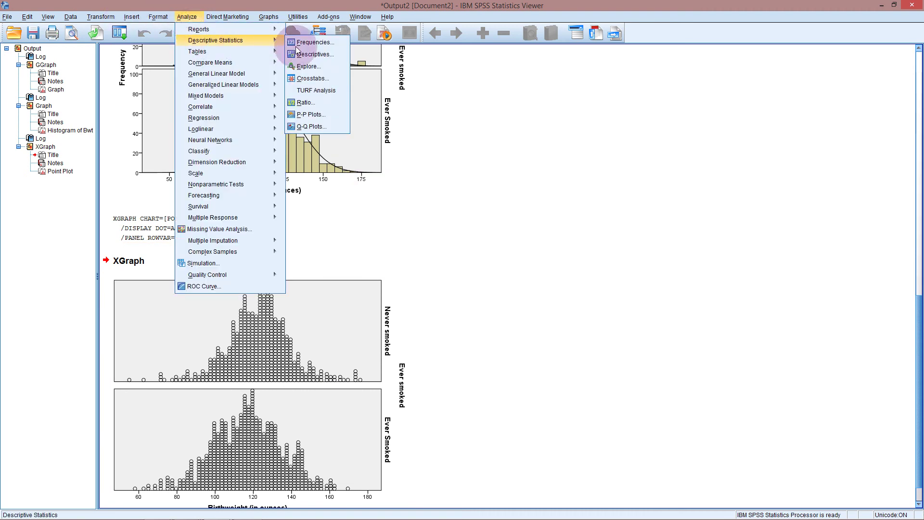
{"action": "left_click", "coordinate": [308, 67]}
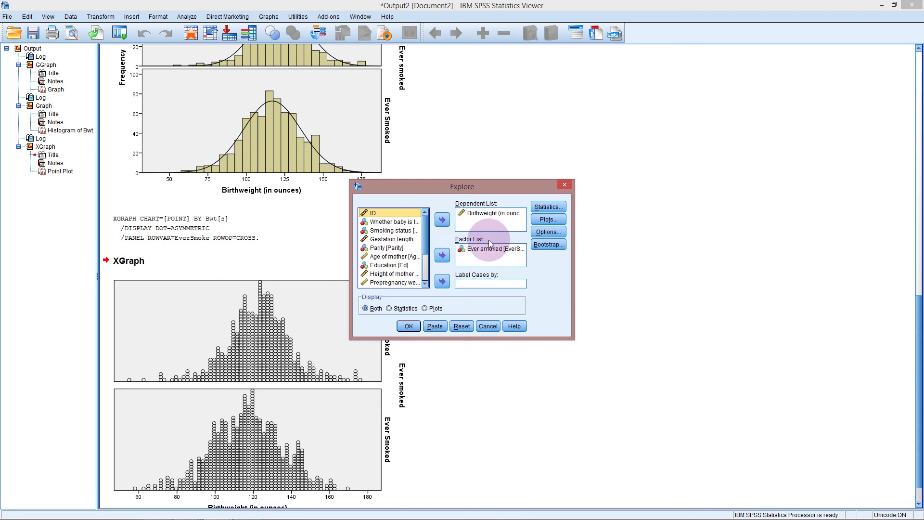
{"action": "left_click", "coordinate": [555, 208]}
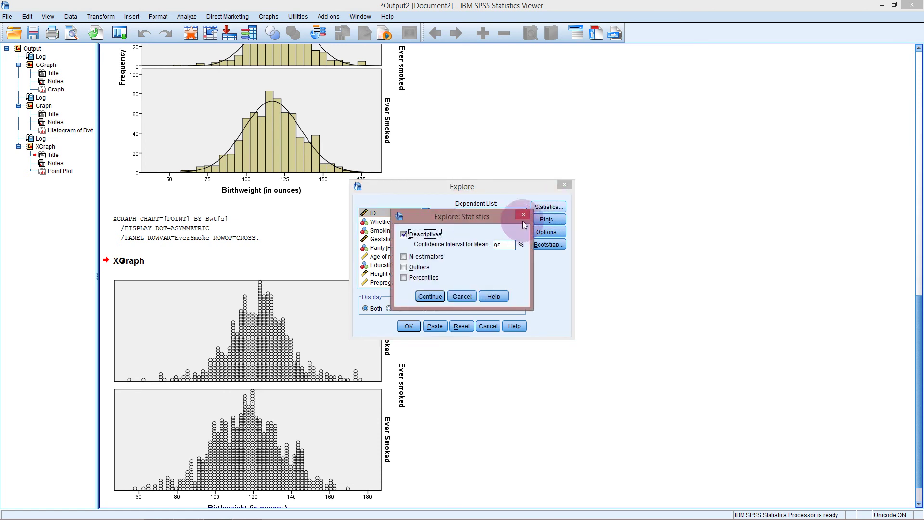
{"action": "left_click", "coordinate": [462, 296]}
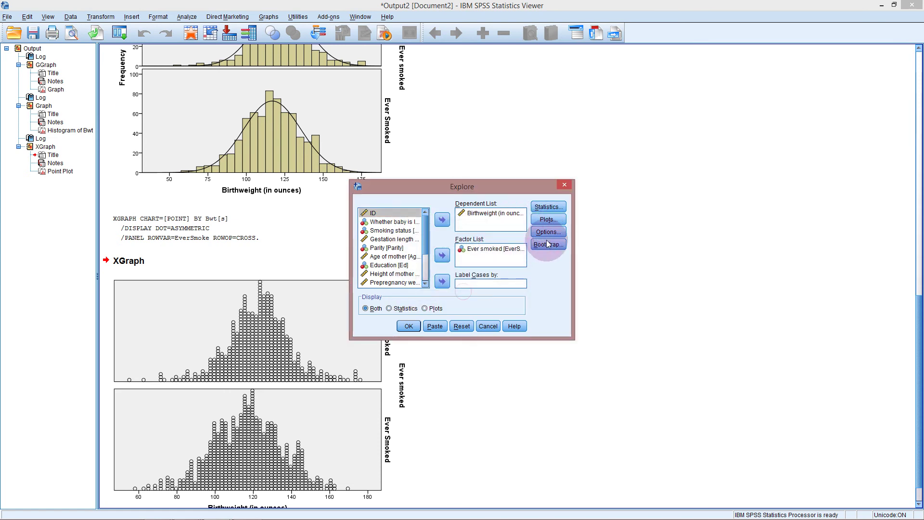
Keep stem-and-leaf off in Plots, review missing-value Options, and run Explore.
{"action": "left_click", "coordinate": [547, 219]}
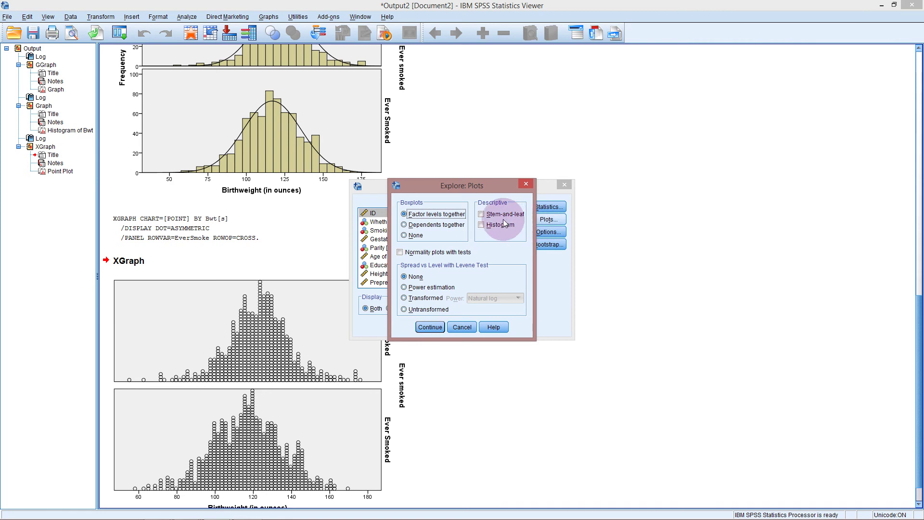
{"action": "left_click", "coordinate": [481, 215]}
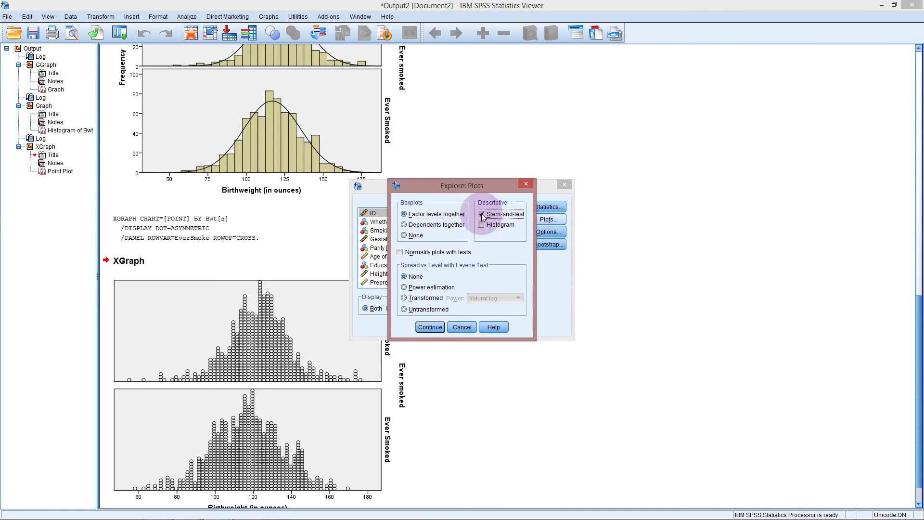
{"action": "left_click", "coordinate": [482, 214]}
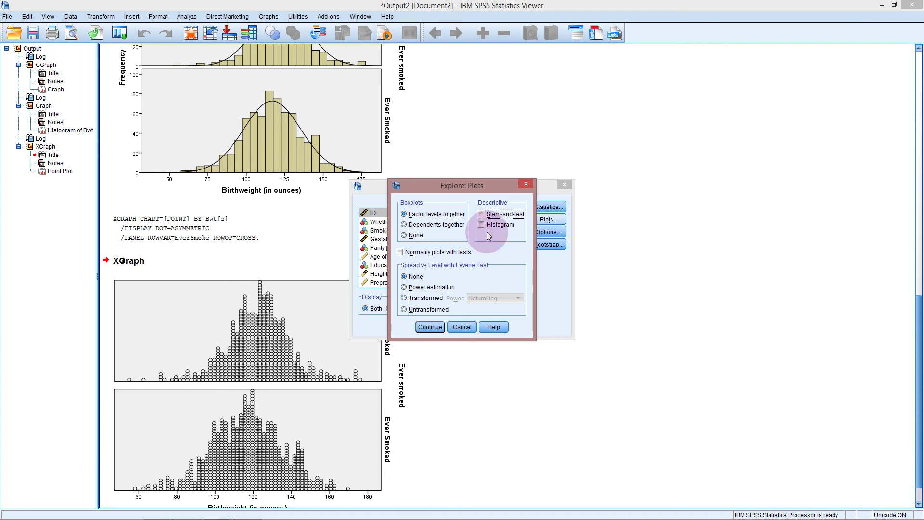
{"action": "left_click", "coordinate": [429, 326]}
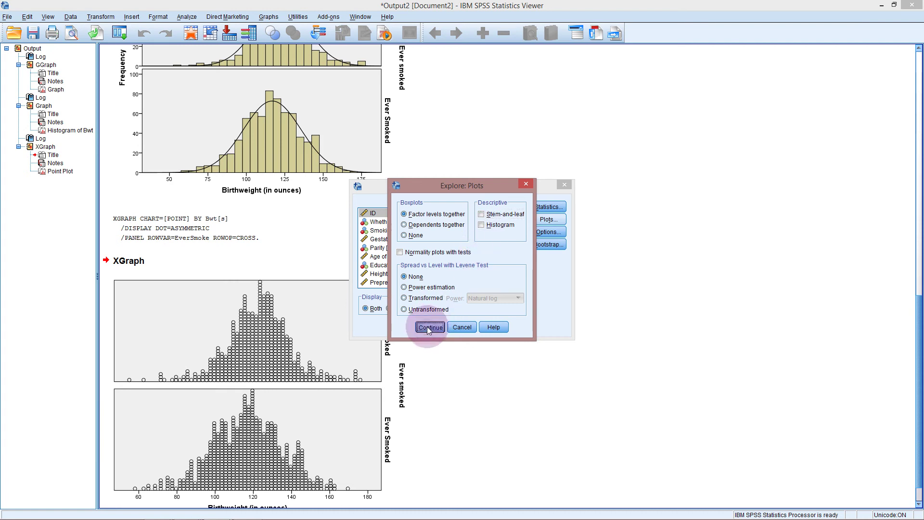
{"action": "left_click", "coordinate": [548, 233]}
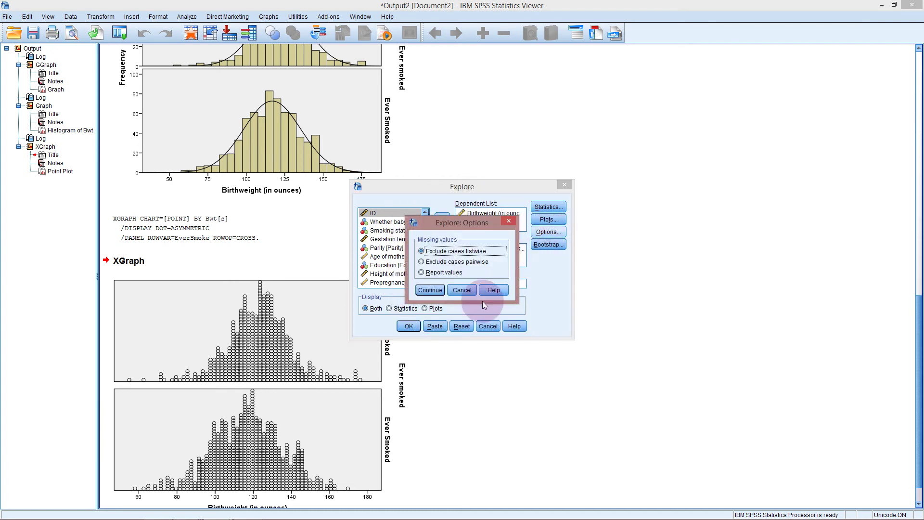
{"action": "left_click", "coordinate": [436, 292]}
{"action": "left_click", "coordinate": [402, 327]}
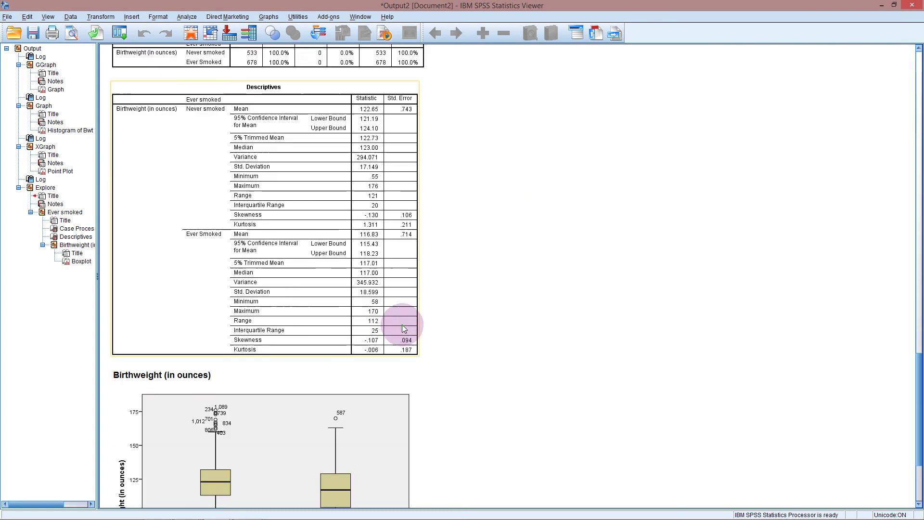
{"action": "scroll", "coordinate": [397, 321], "scroll_direction": "up", "scroll_amount": 9}
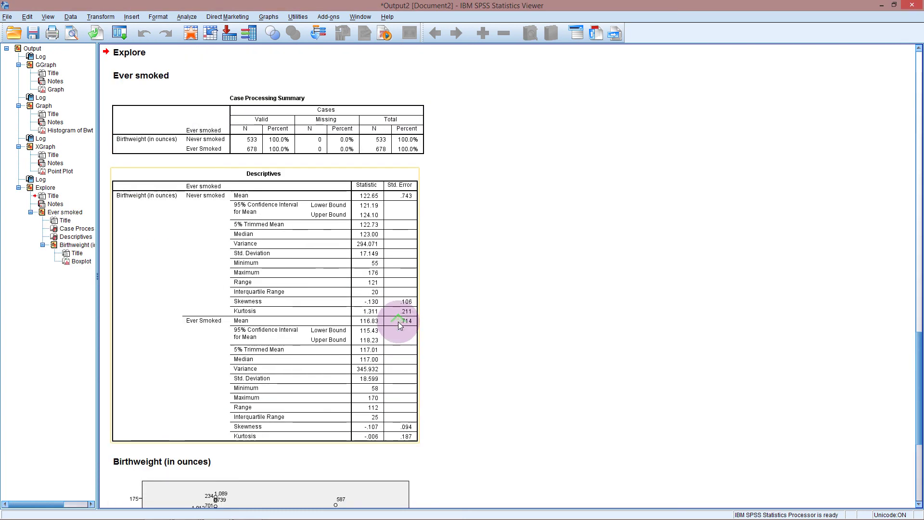
{"action": "left_click", "coordinate": [391, 146]}
{"action": "left_click", "coordinate": [304, 92]}
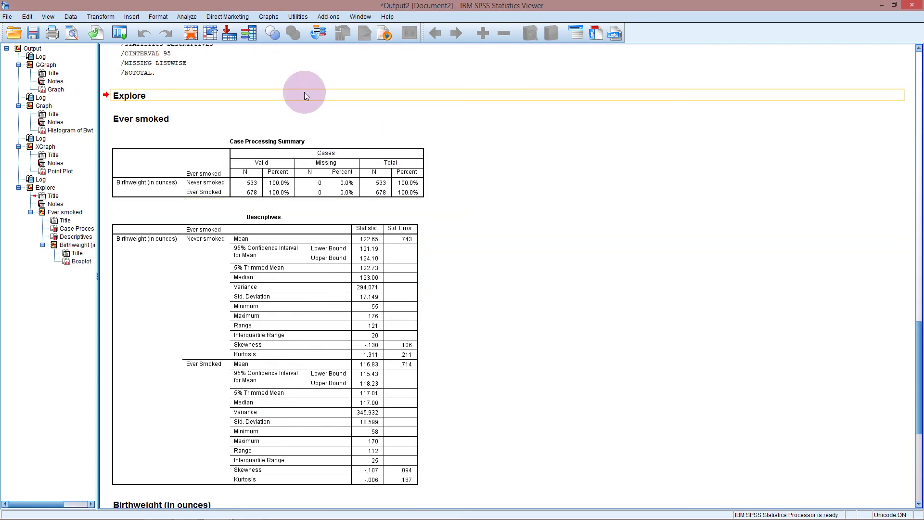
{"action": "left_click", "coordinate": [171, 268]}
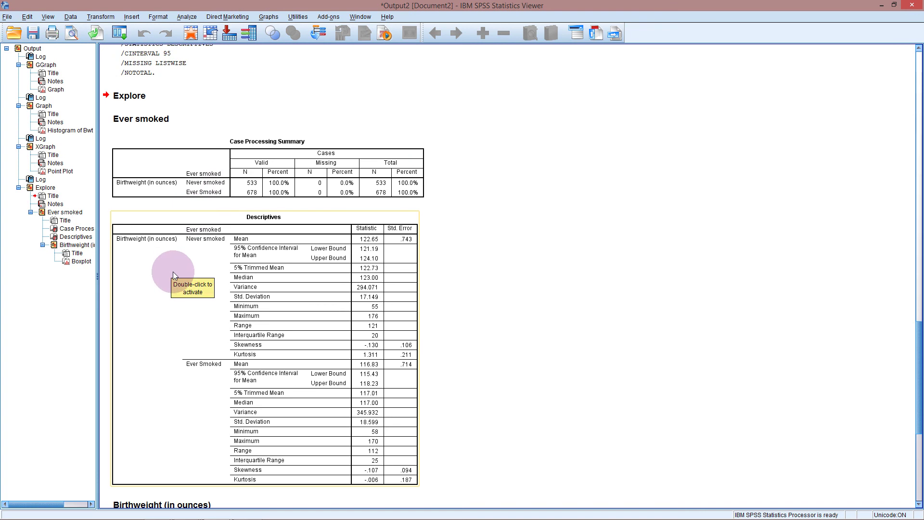
{"action": "left_click", "coordinate": [172, 271]}
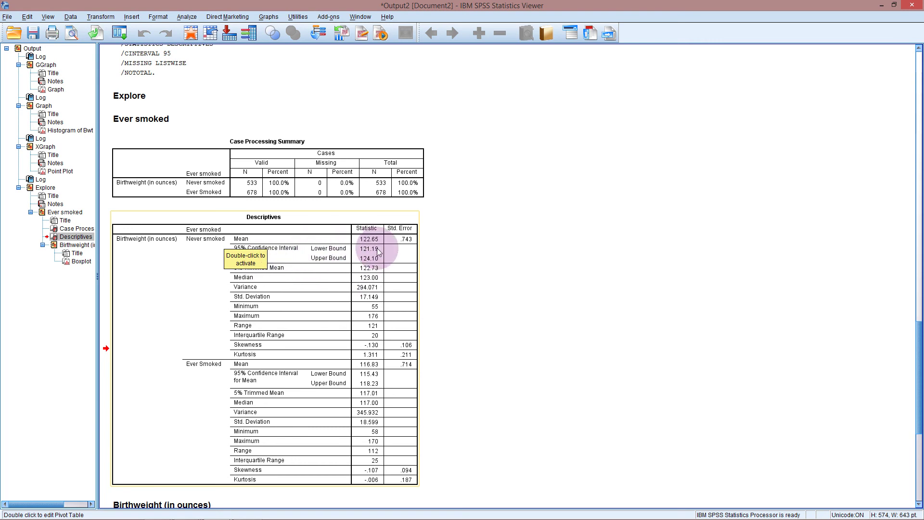
{"action": "left_click", "coordinate": [218, 154]}
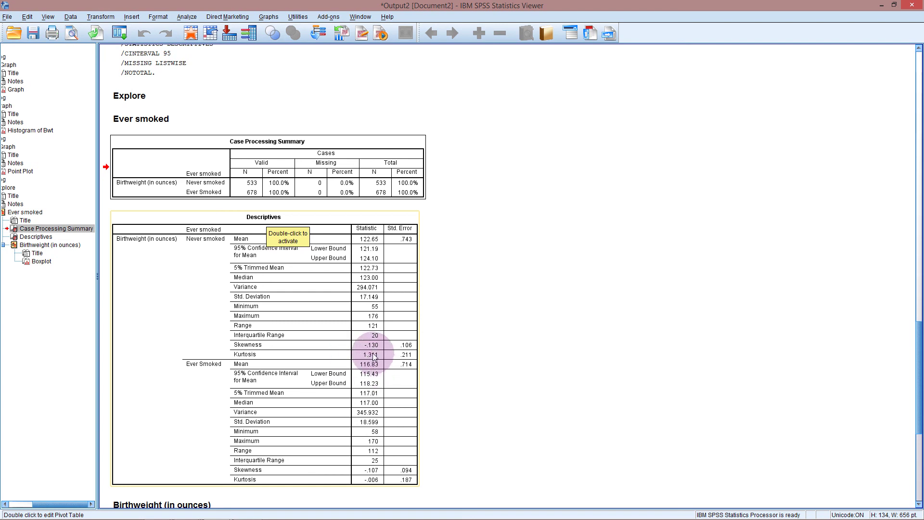
{"action": "scroll", "coordinate": [368, 353], "scroll_direction": "up", "scroll_amount": 2}
{"action": "scroll", "coordinate": [367, 352], "scroll_direction": "up", "scroll_amount": 15}
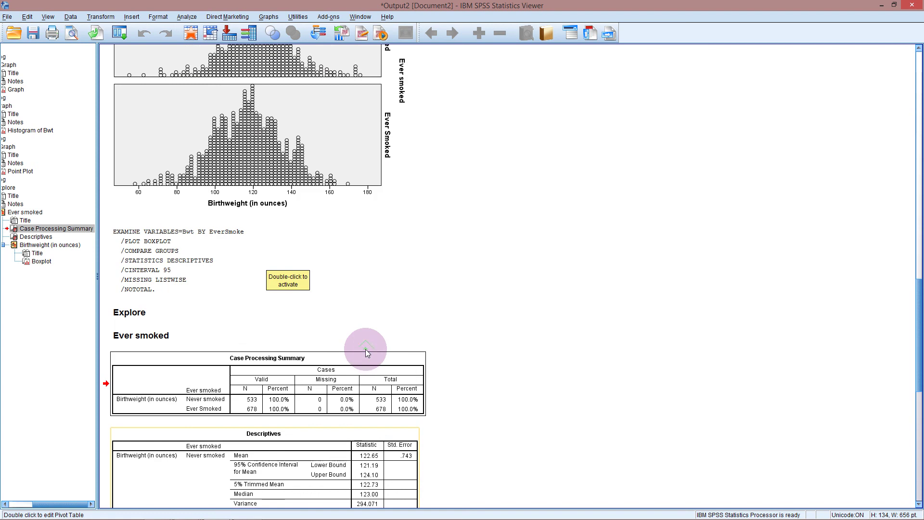
{"action": "scroll", "coordinate": [365, 348], "scroll_direction": "up", "scroll_amount": 12}
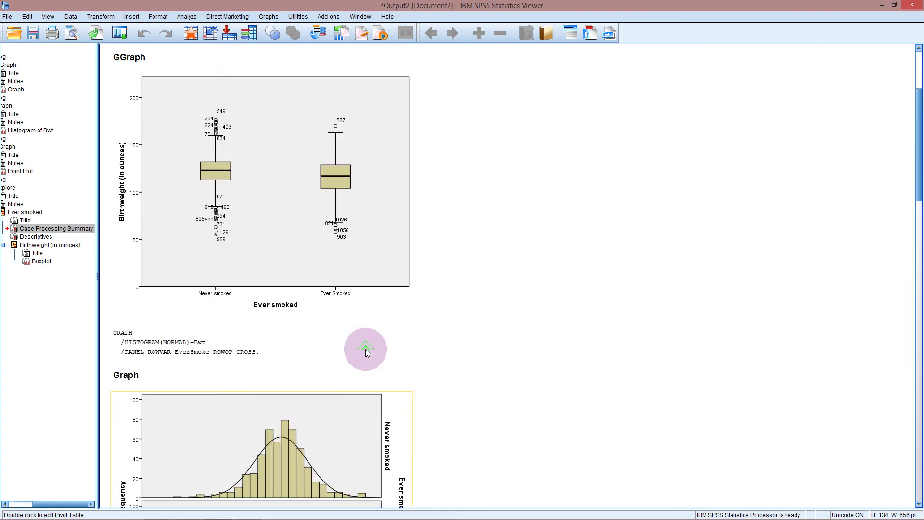
{"action": "left_click", "coordinate": [218, 173]}
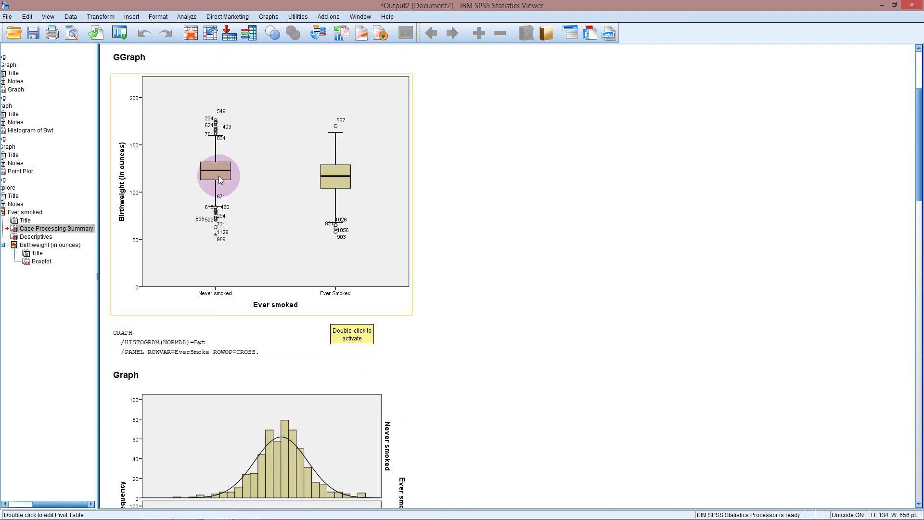
{"action": "scroll", "coordinate": [233, 229], "scroll_direction": "down", "scroll_amount": 2}
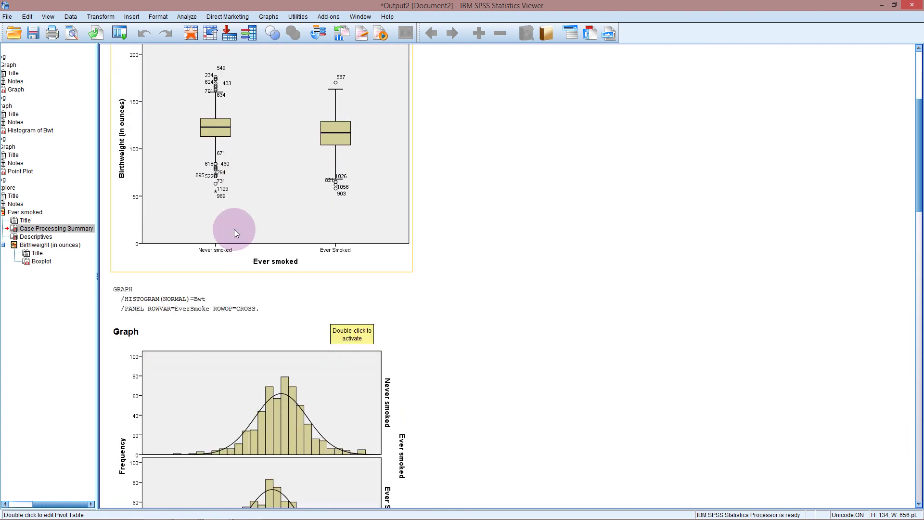
{"action": "scroll", "coordinate": [234, 229], "scroll_direction": "down", "scroll_amount": 4}
{"action": "left_click", "coordinate": [284, 309]}
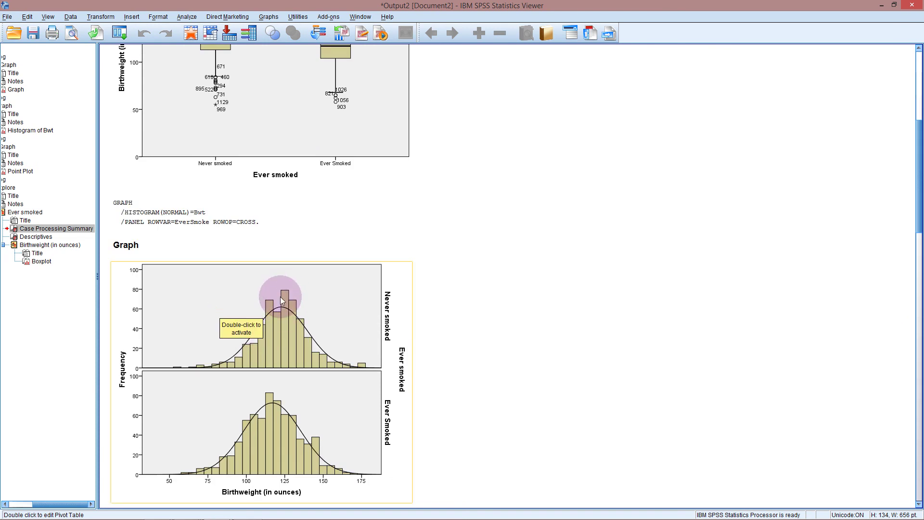
{"action": "scroll", "coordinate": [290, 353], "scroll_direction": "down", "scroll_amount": 12}
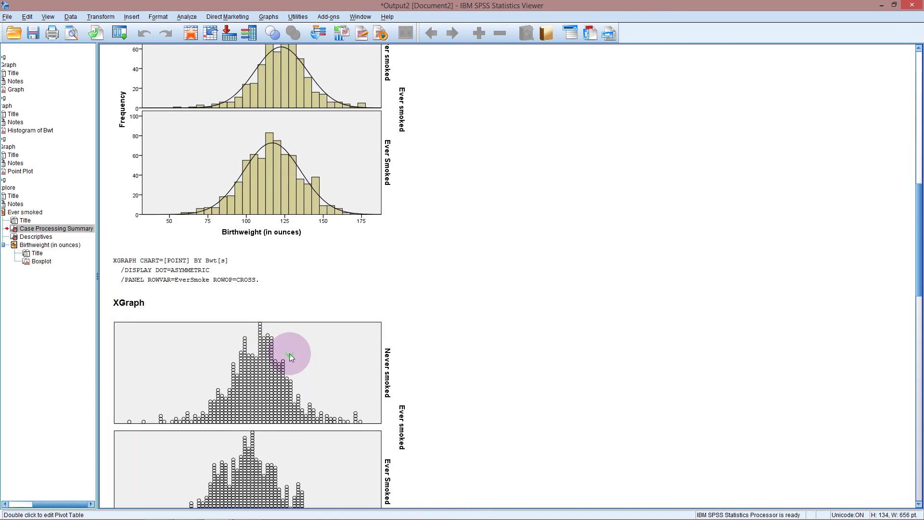
{"action": "left_click", "coordinate": [289, 355]}
{"action": "scroll", "coordinate": [293, 358], "scroll_direction": "down", "scroll_amount": 16}
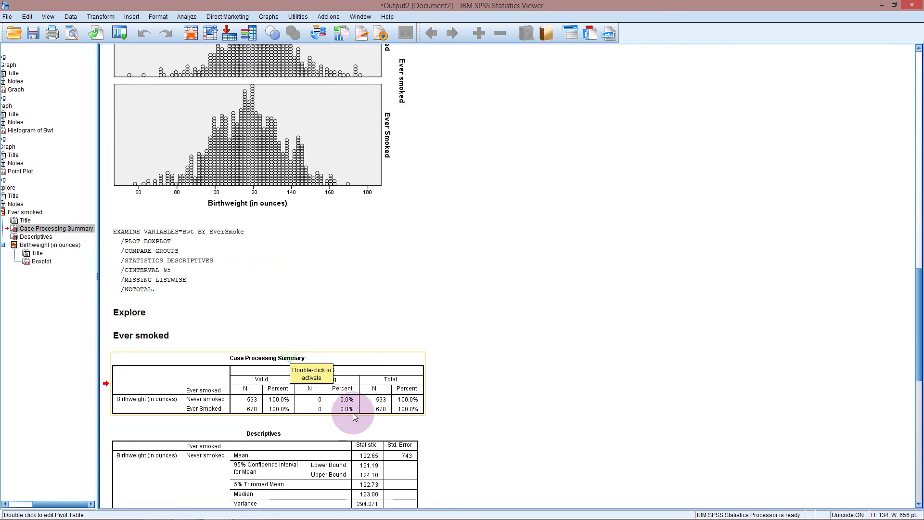
{"action": "scroll", "coordinate": [354, 416], "scroll_direction": "down", "scroll_amount": 6}
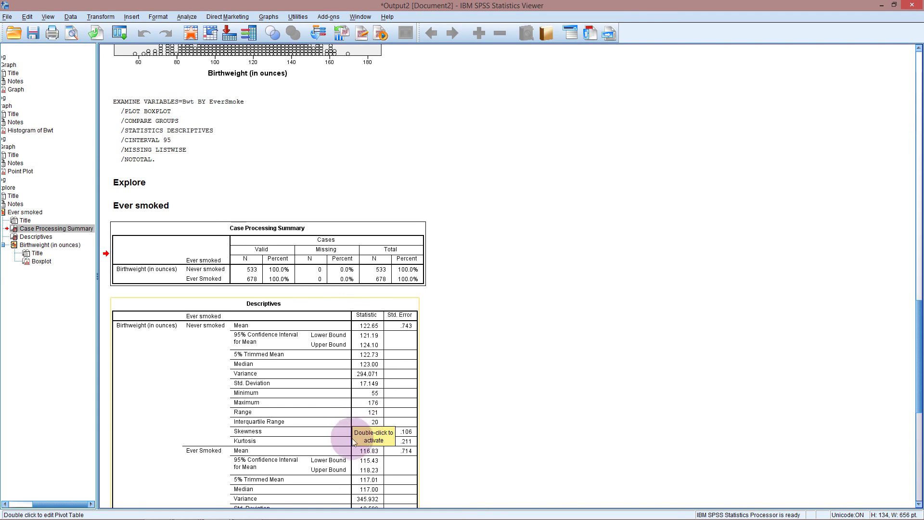
{"action": "scroll", "coordinate": [353, 440], "scroll_direction": "down", "scroll_amount": 12}
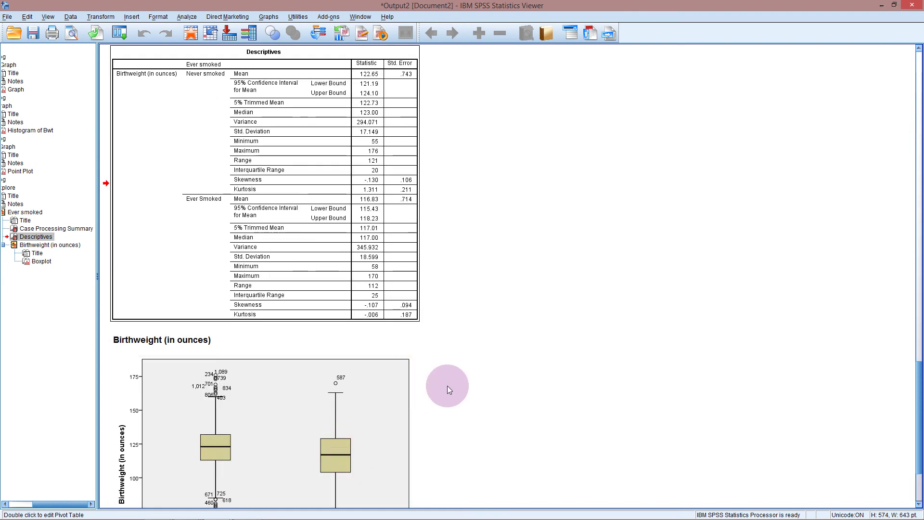
{"action": "scroll", "coordinate": [447, 388], "scroll_direction": "down", "scroll_amount": 5}
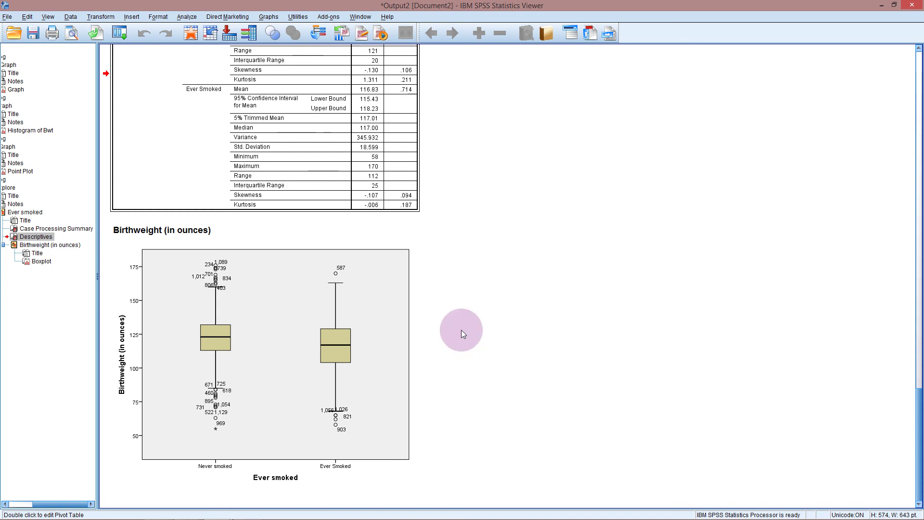
{"action": "scroll", "coordinate": [461, 300], "scroll_direction": "up", "scroll_amount": 10}
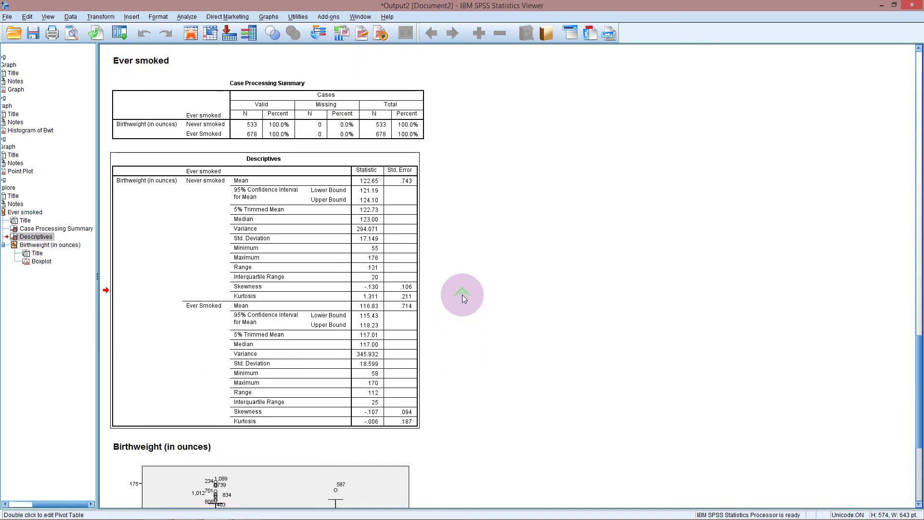
{"action": "scroll", "coordinate": [462, 296], "scroll_direction": "down", "scroll_amount": 10}
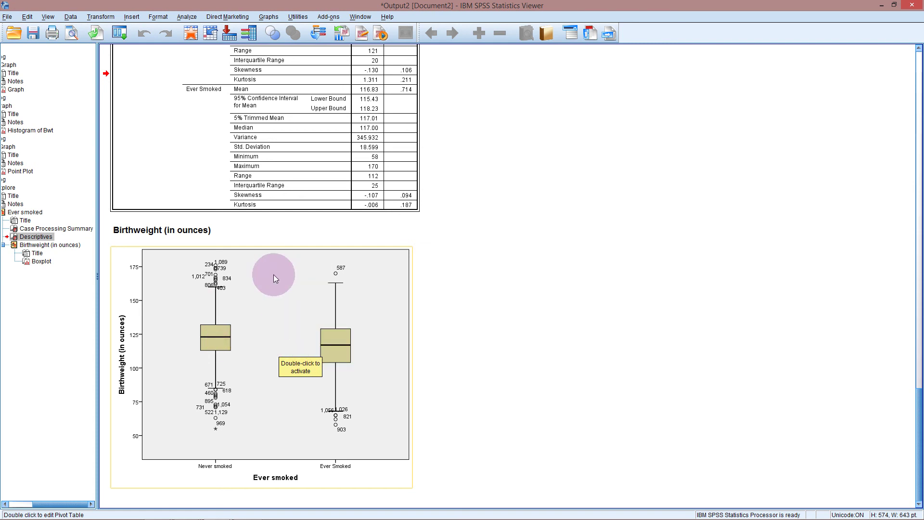
Build a simple error-bar chart of mean Birthweight with 95% CI by Ever smoked.
{"action": "left_click", "coordinate": [268, 17]}
{"action": "left_click", "coordinate": [279, 33]}
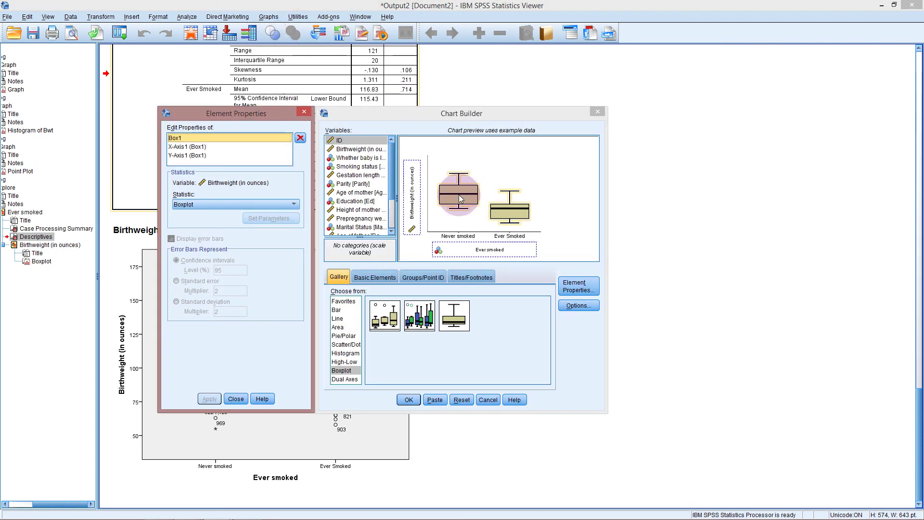
{"action": "left_click", "coordinate": [335, 310]}
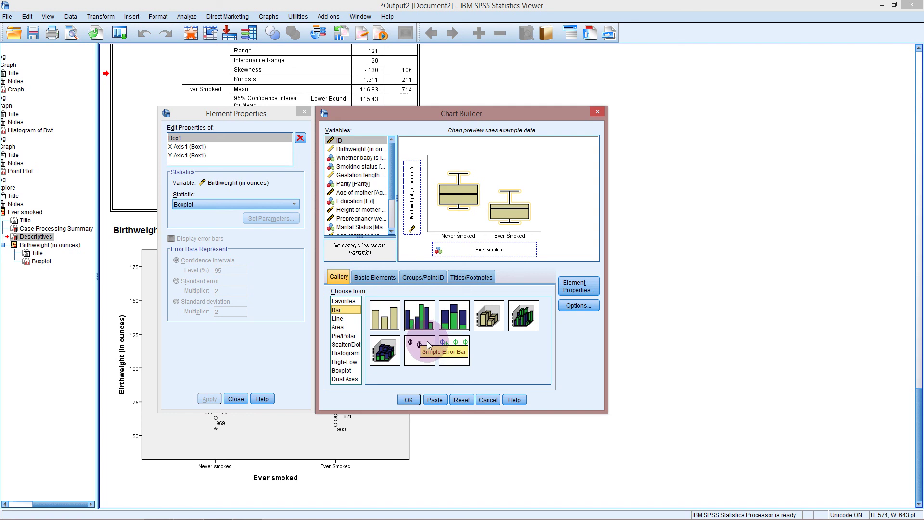
{"action": "left_click_drag", "start_coordinate": [427, 343], "coordinate": [482, 198]}
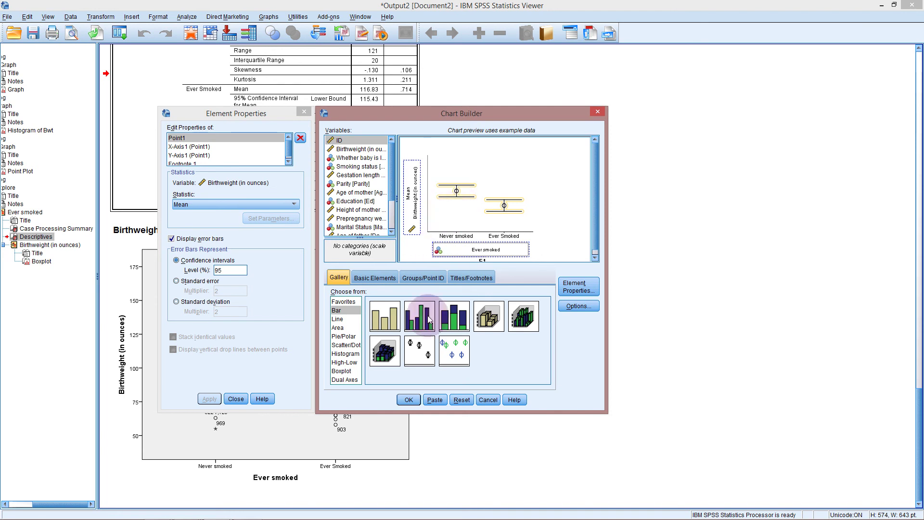
{"action": "left_click", "coordinate": [408, 399]}
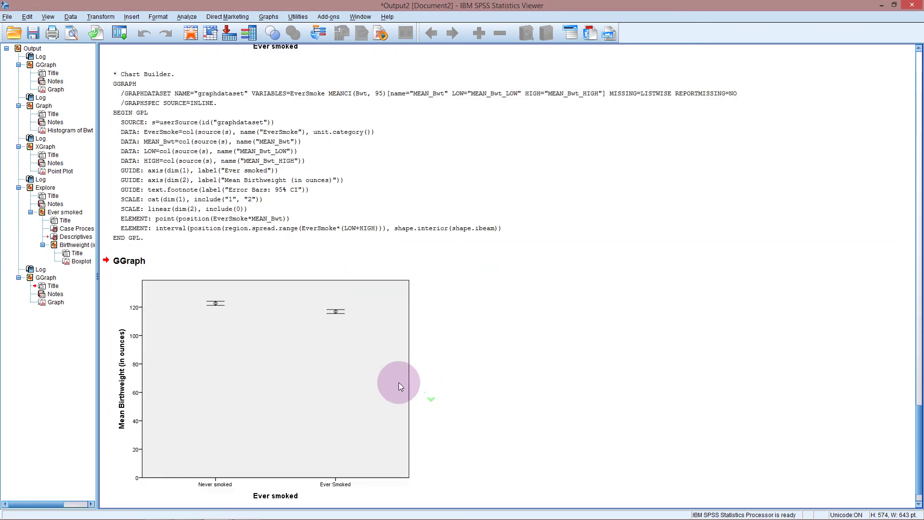
Open the error-bar chart in the Chart Editor and show its vertical axis properties.
{"action": "double_click", "coordinate": [158, 357]}
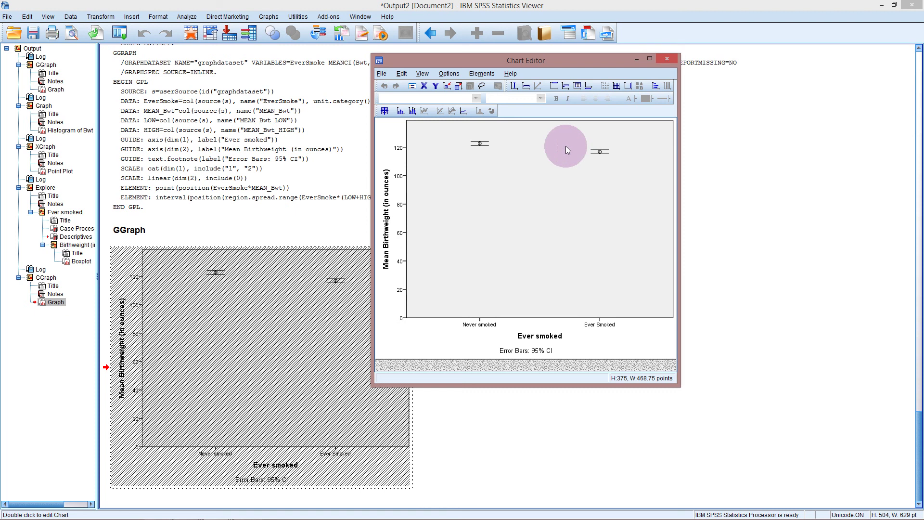
{"action": "double_click", "coordinate": [401, 177]}
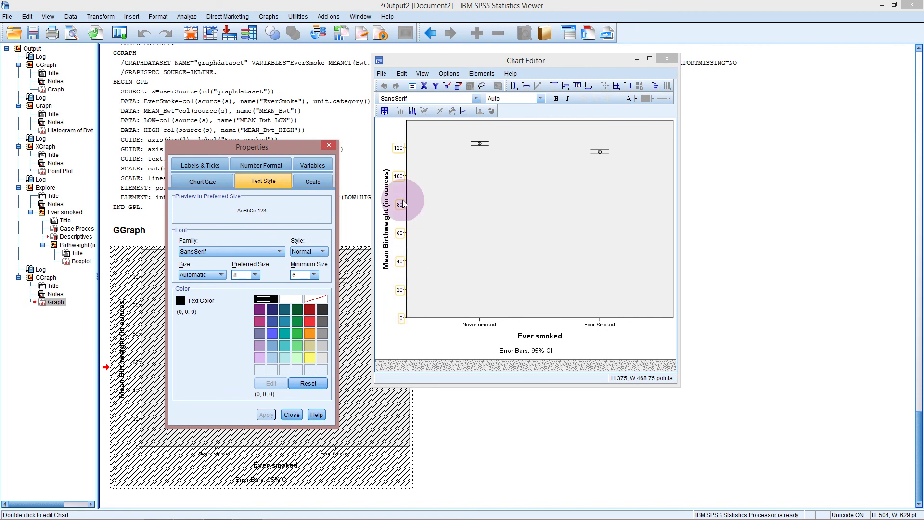
Set the Birthweight axis minimum to 110 so it spans 110–125, and apply.
{"action": "left_click", "coordinate": [324, 182]}
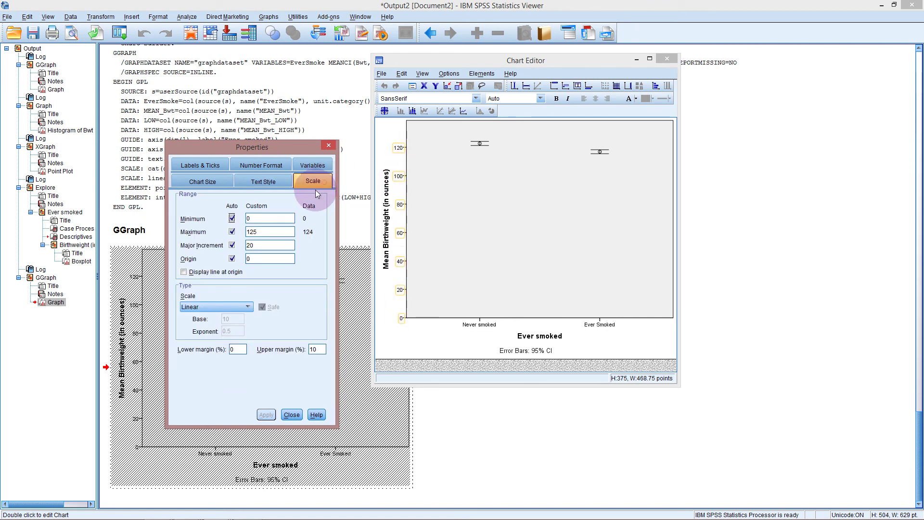
{"action": "left_click", "coordinate": [231, 217]}
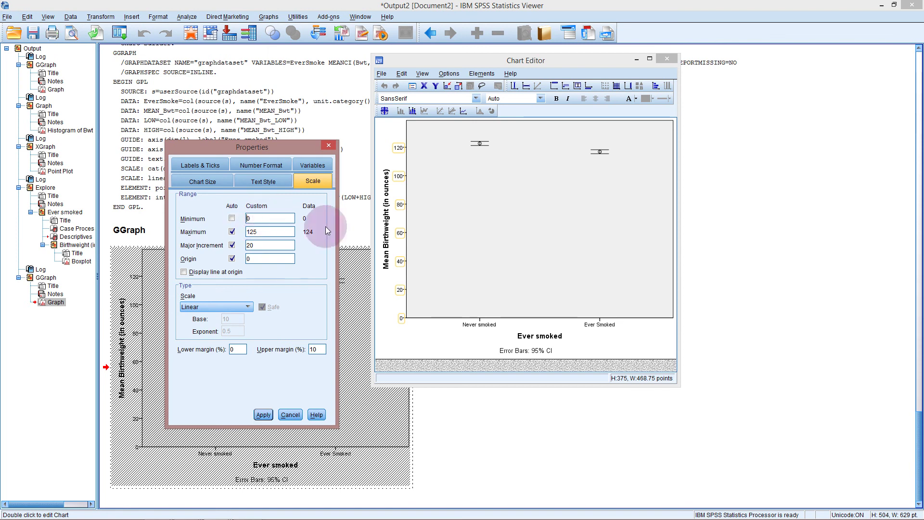
{"action": "type", "text": "11"}
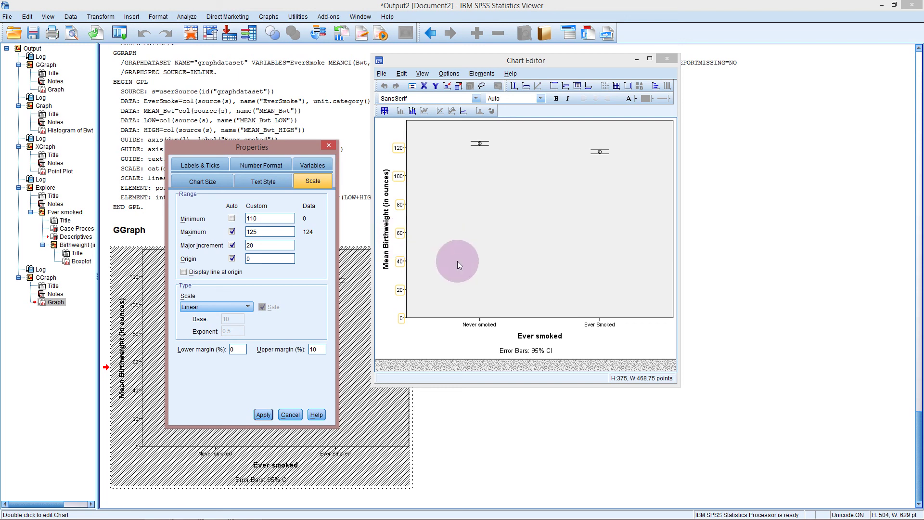
{"action": "left_click", "coordinate": [264, 415]}
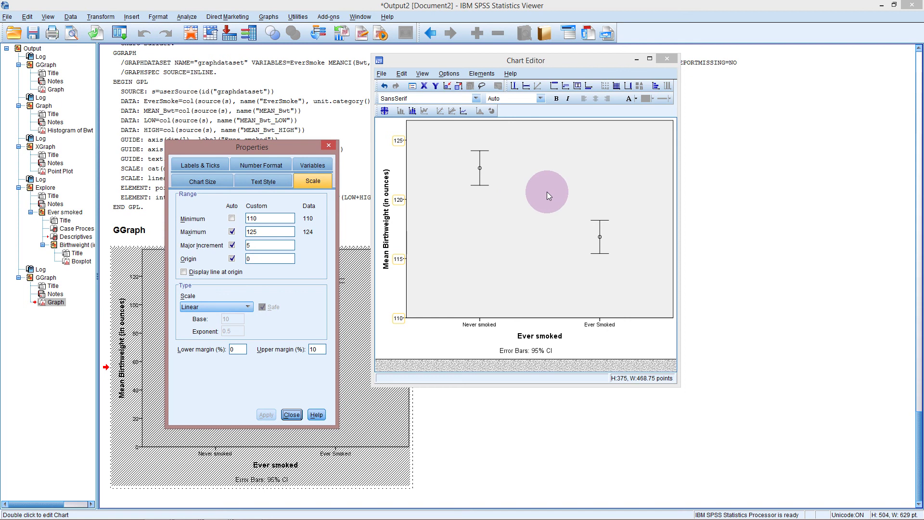
{"action": "left_click", "coordinate": [672, 58]}
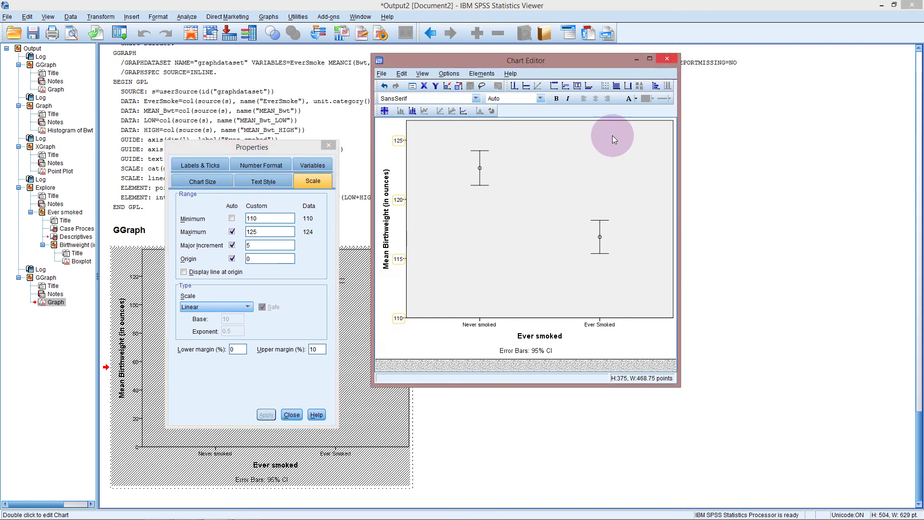